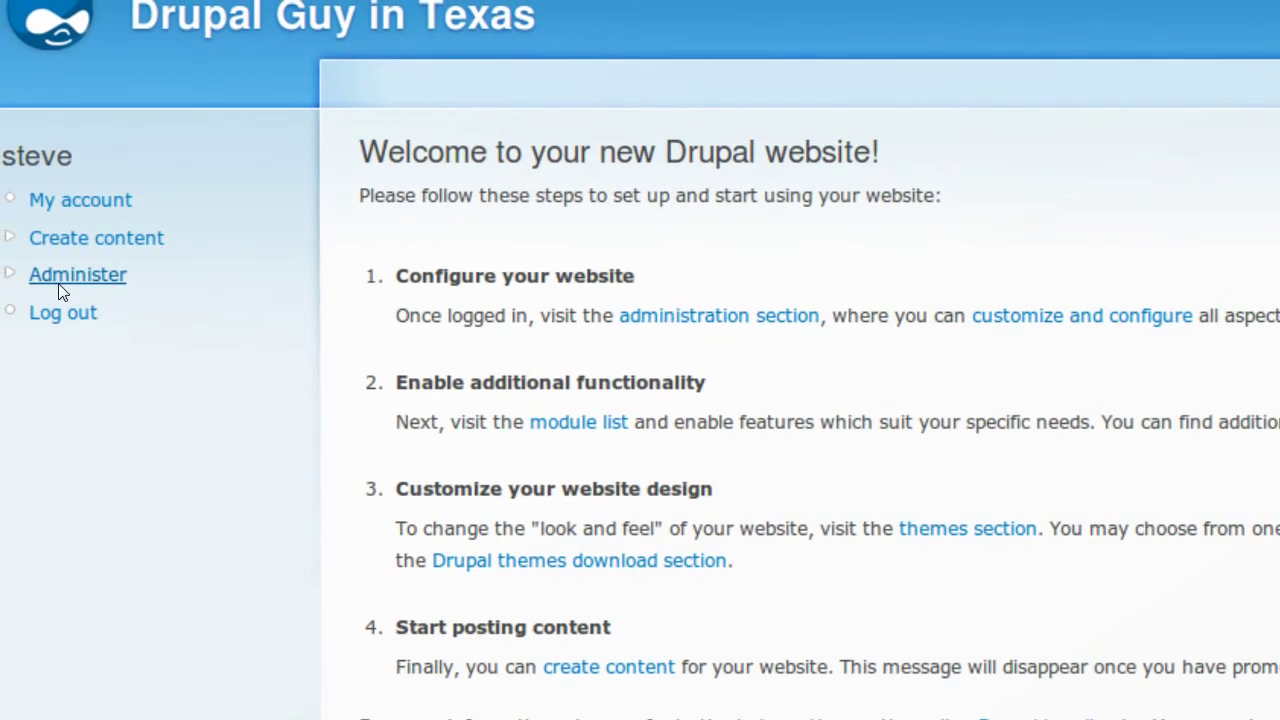
# Step: Go to the site's module administration and mark the core Aggregator and Blog modules as enabled
pyautogui.click(58, 278)
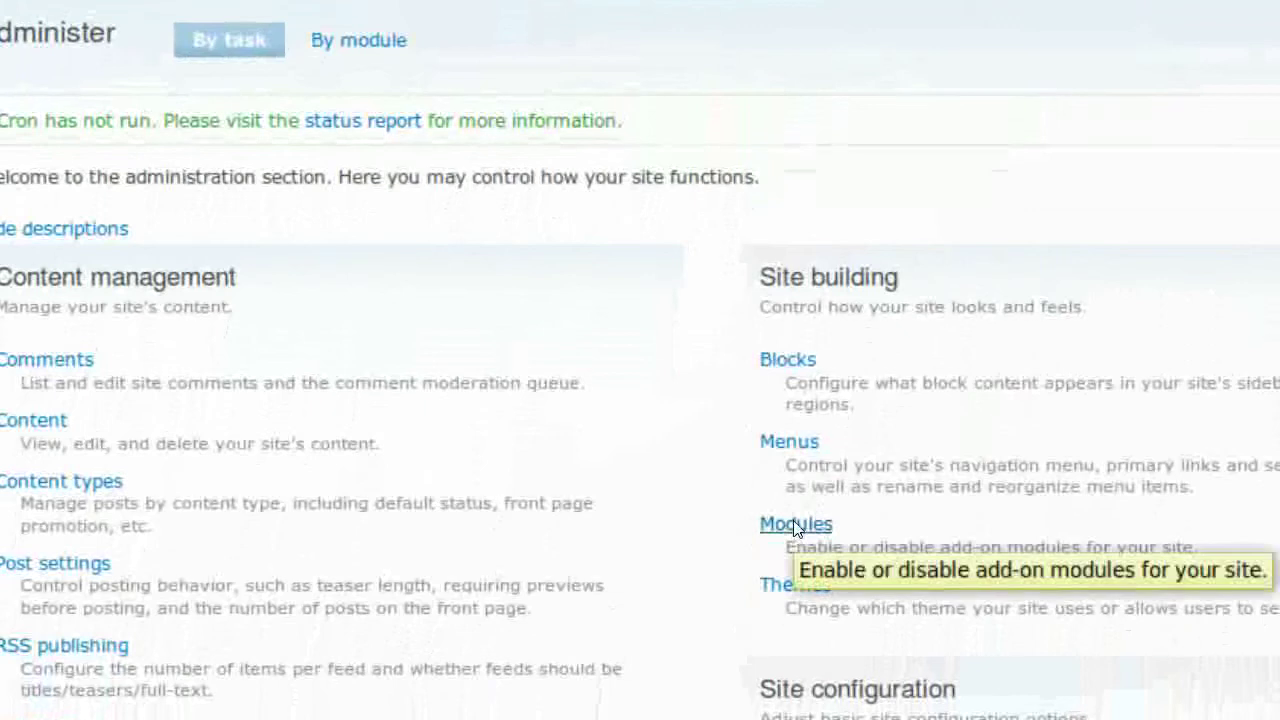
pyautogui.click(794, 522)
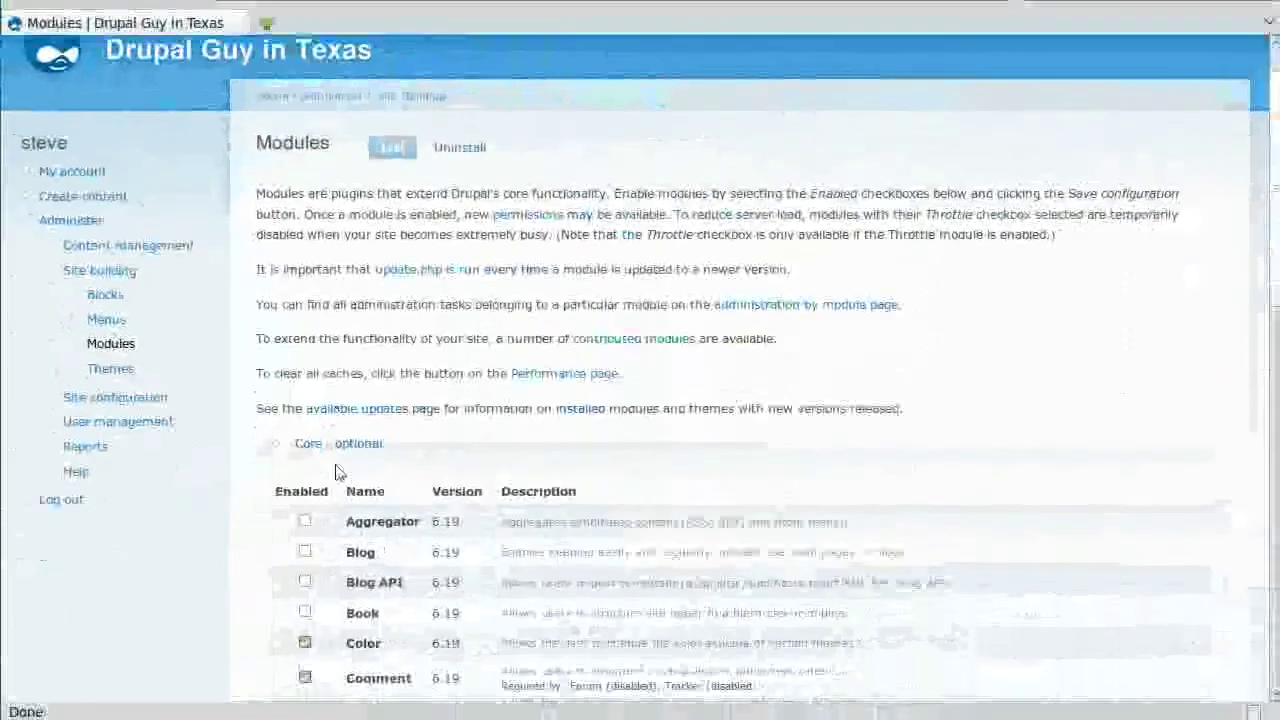
pyautogui.scroll(-3, 336, 472)
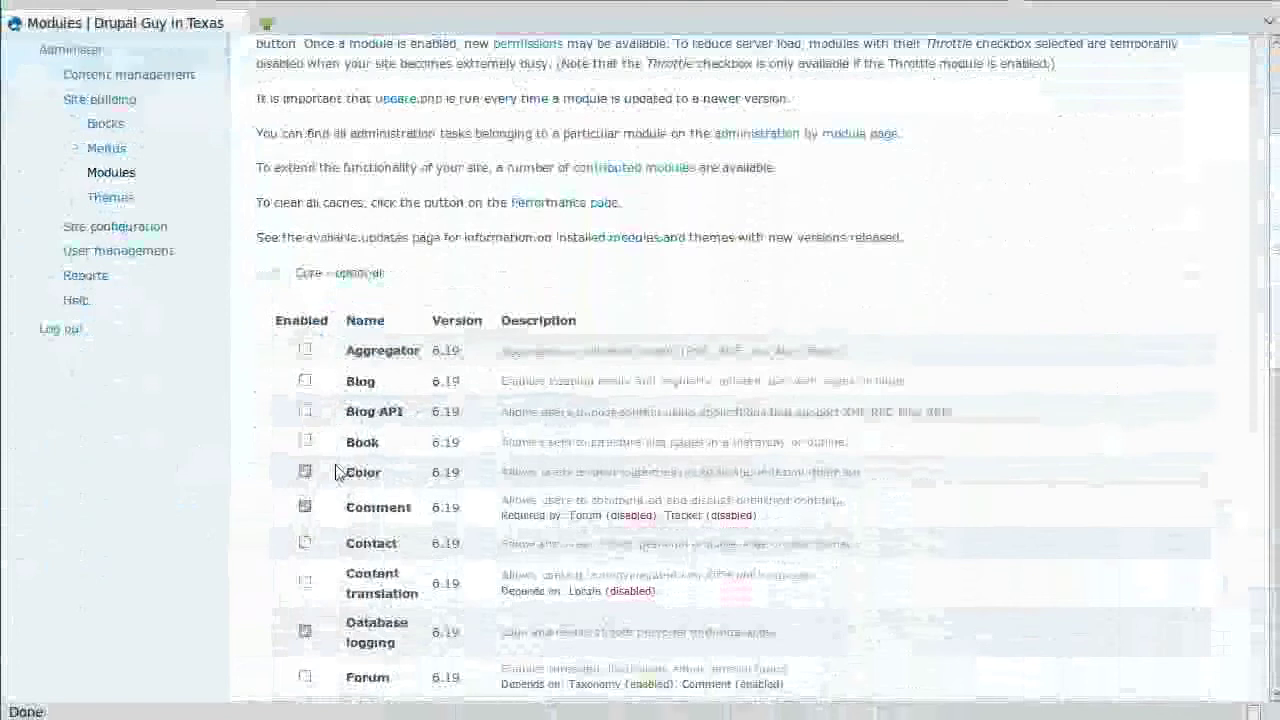
pyautogui.scroll(-1, 336, 472)
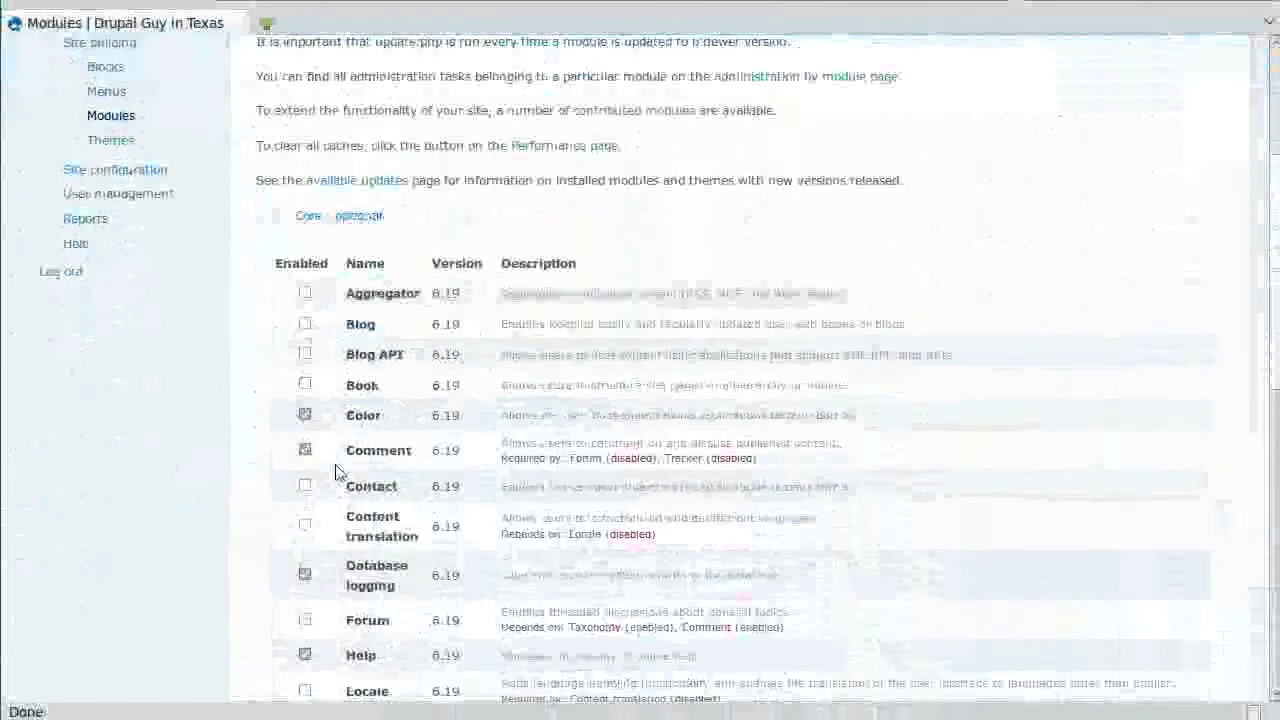
pyautogui.click(305, 294)
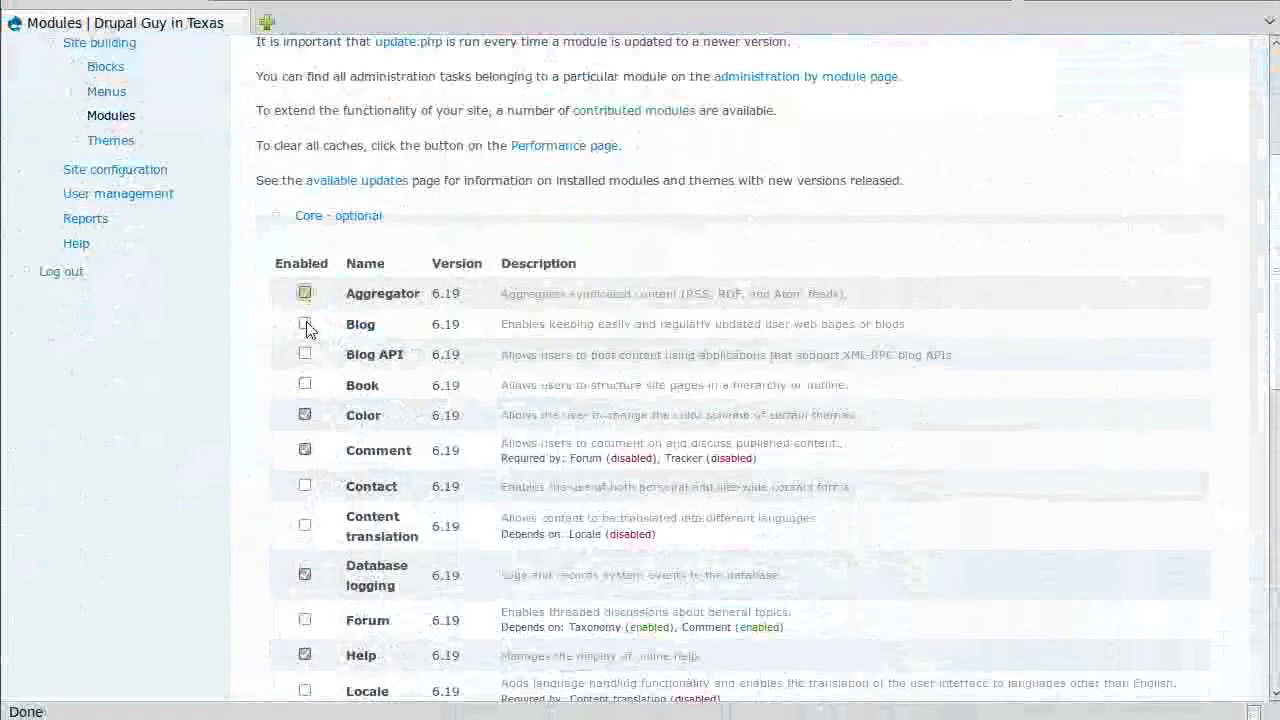
pyautogui.click(305, 325)
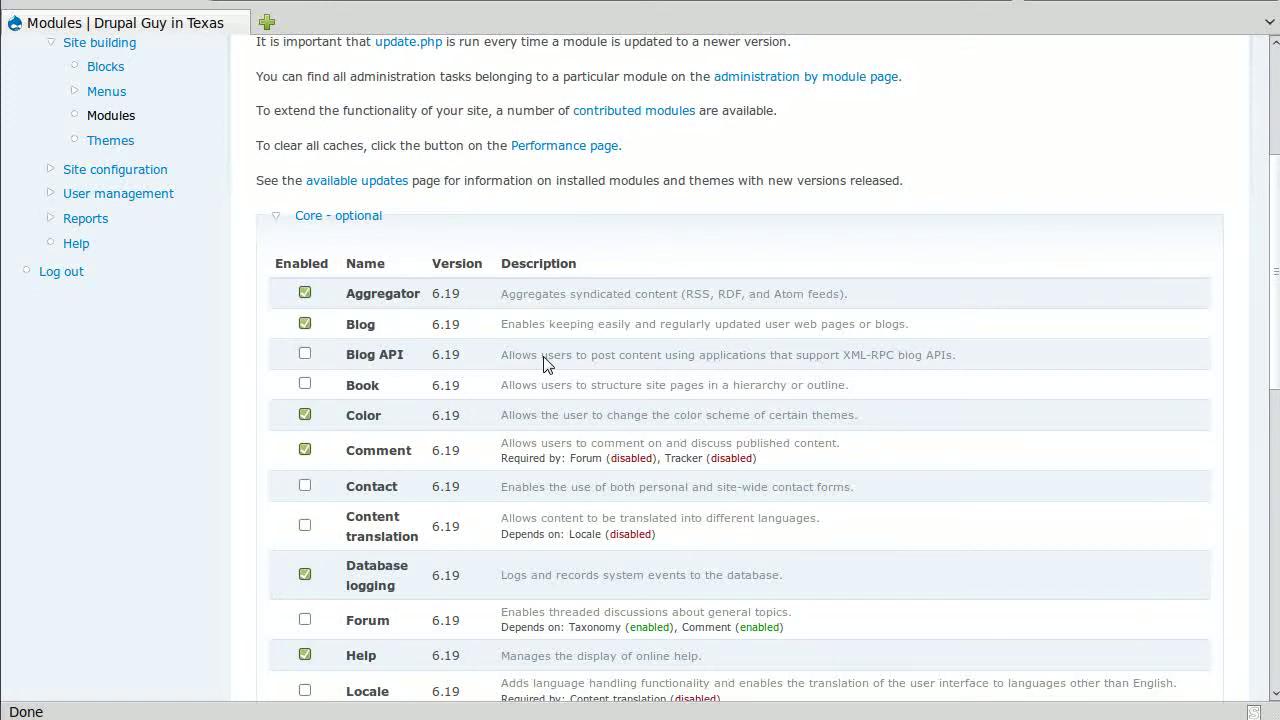
# Step: Save the module configuration, leaving the Path module disabled
pyautogui.scroll(-4, 545, 363)
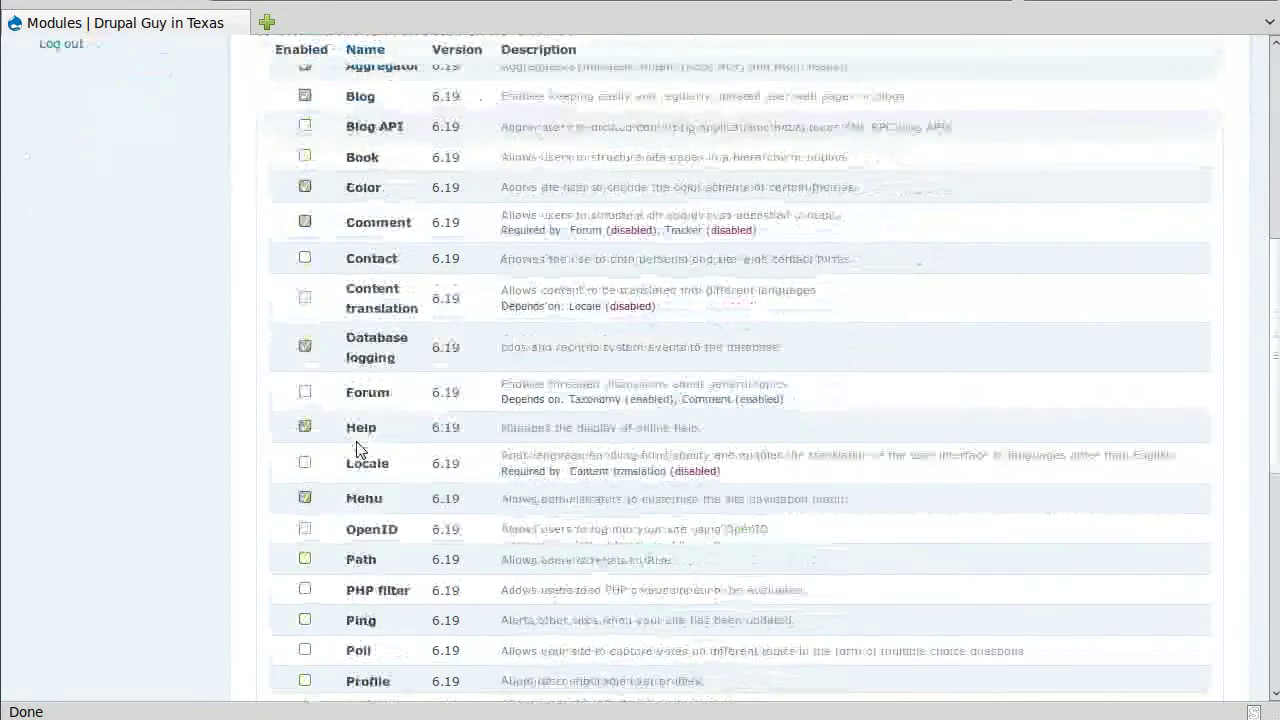
pyautogui.scroll(-4, 394, 346)
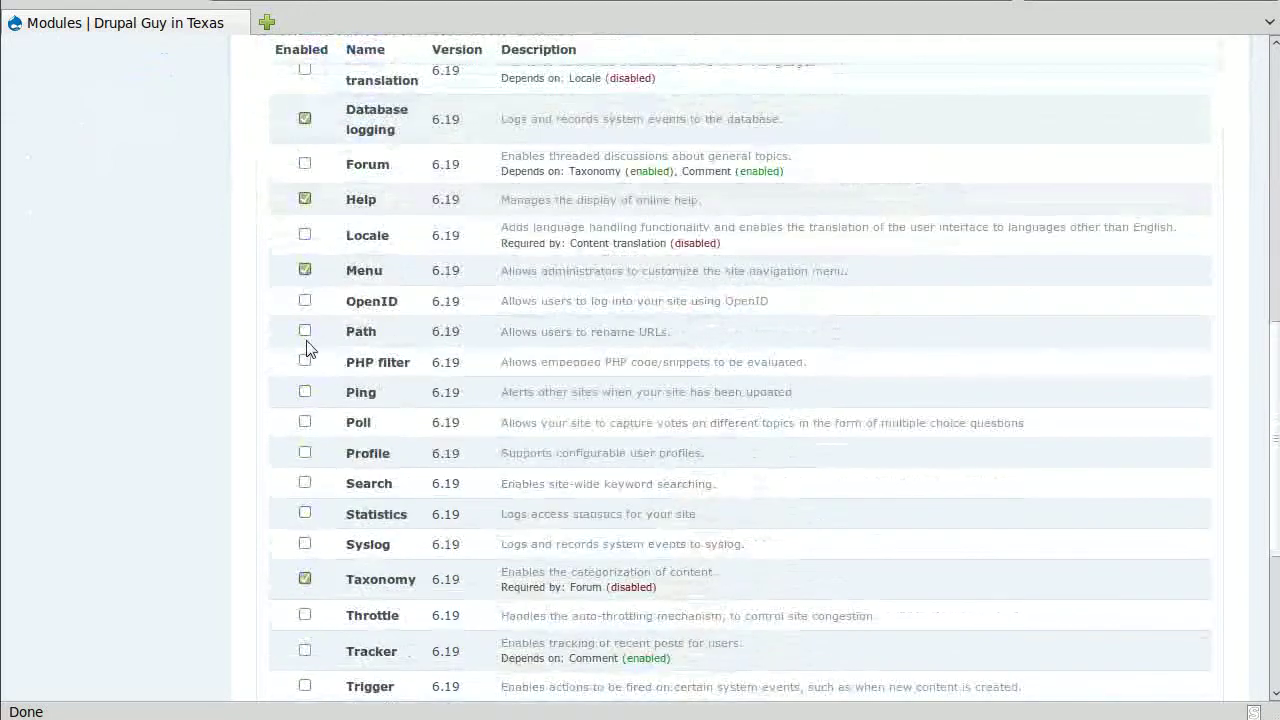
pyautogui.click(305, 331)
pyautogui.click(305, 331)
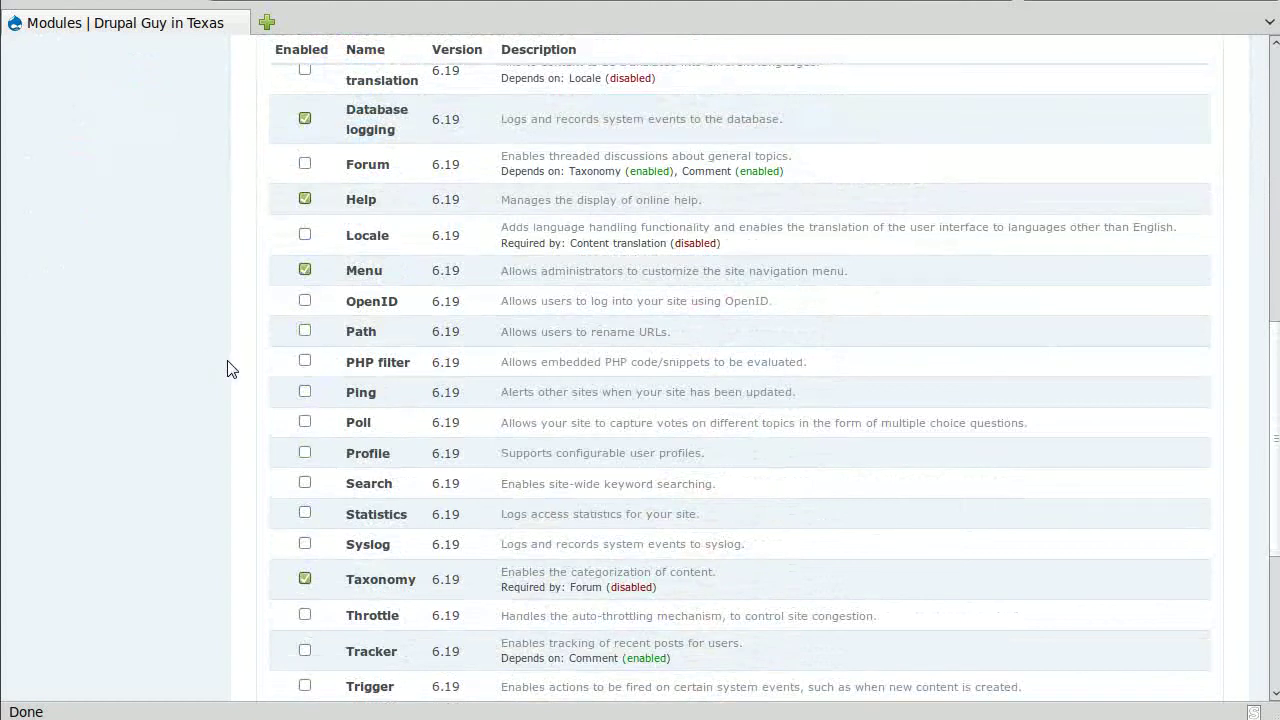
pyautogui.scroll(-3, 228, 369)
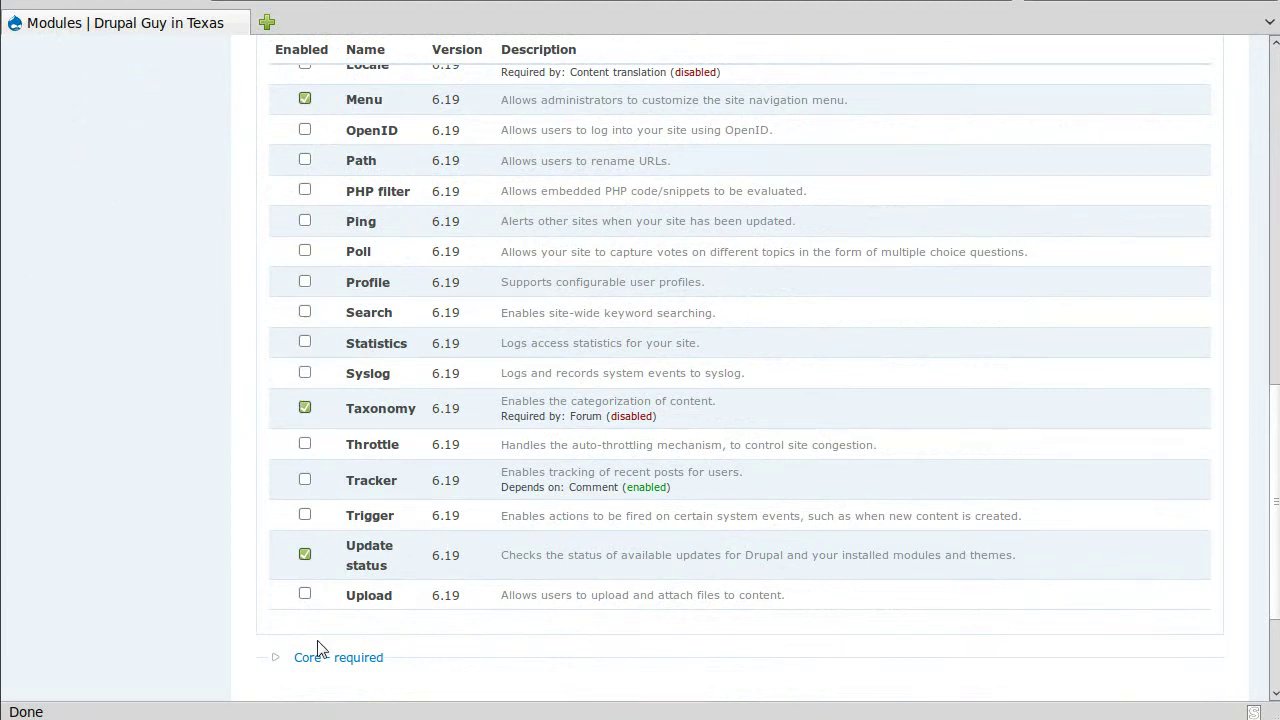
pyautogui.scroll(-3, 320, 648)
pyautogui.click(340, 540)
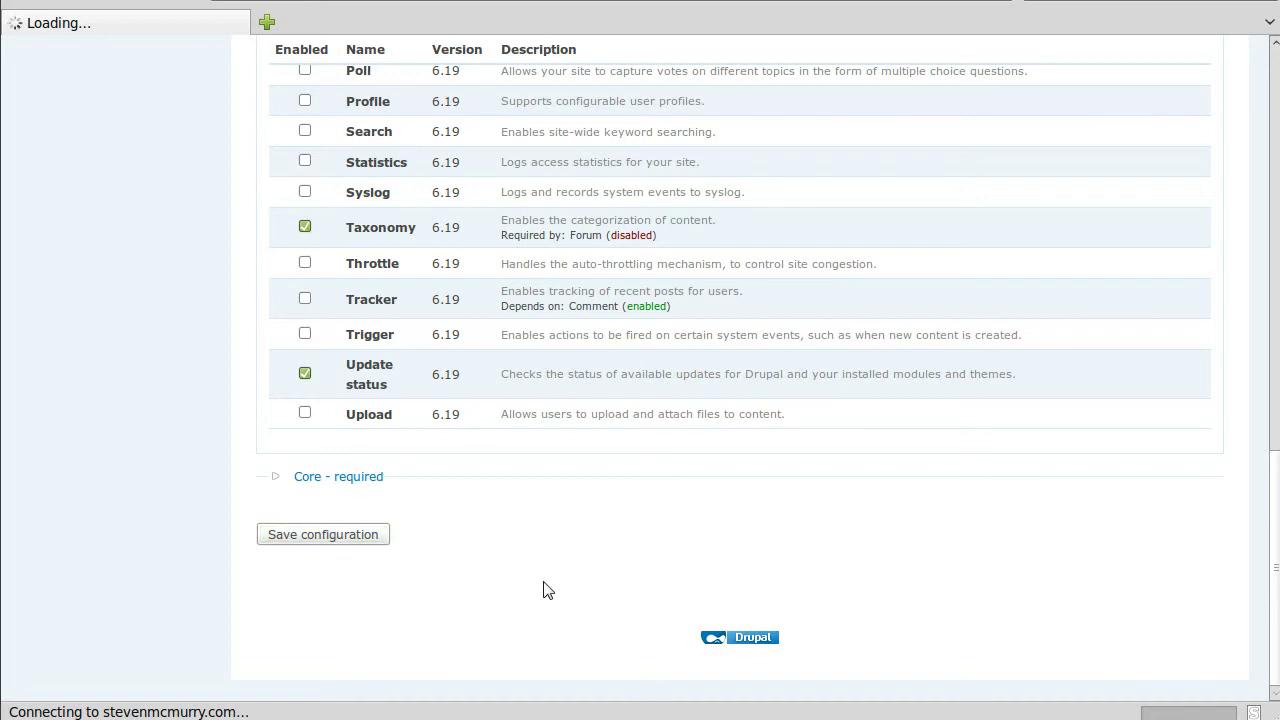
pyautogui.click(370, 540)
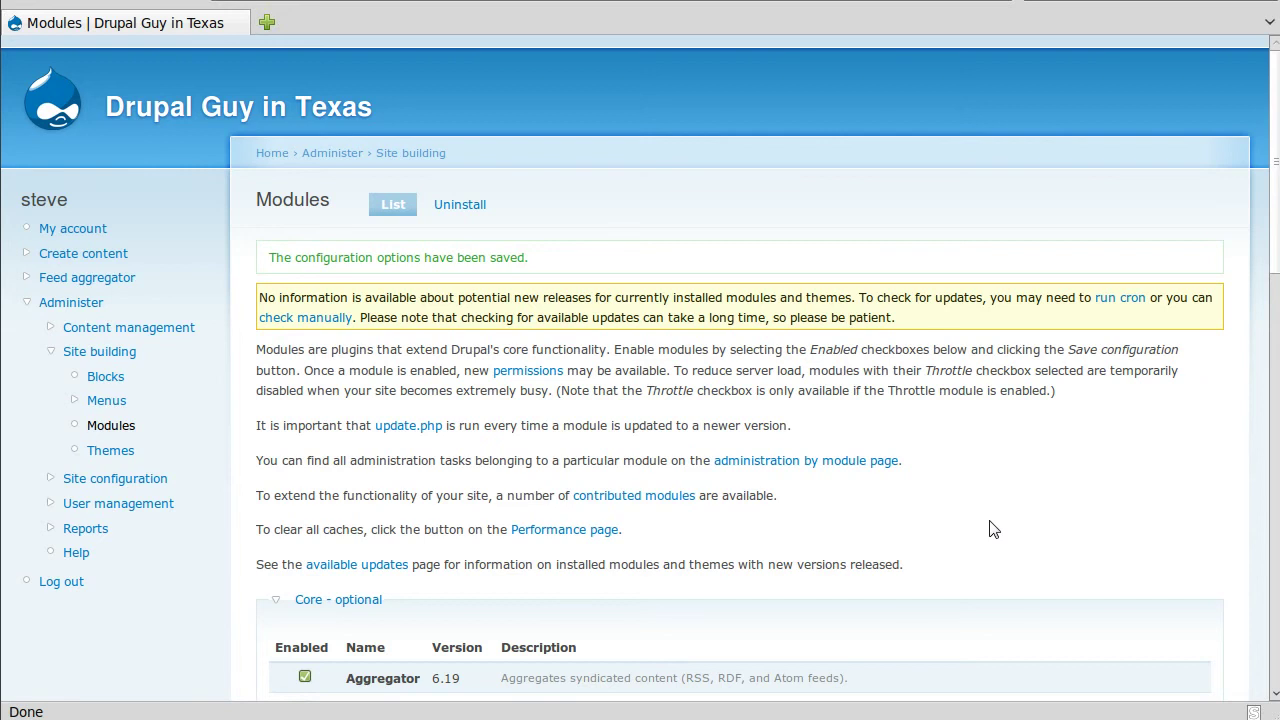
pyautogui.scroll(-5, 993, 529)
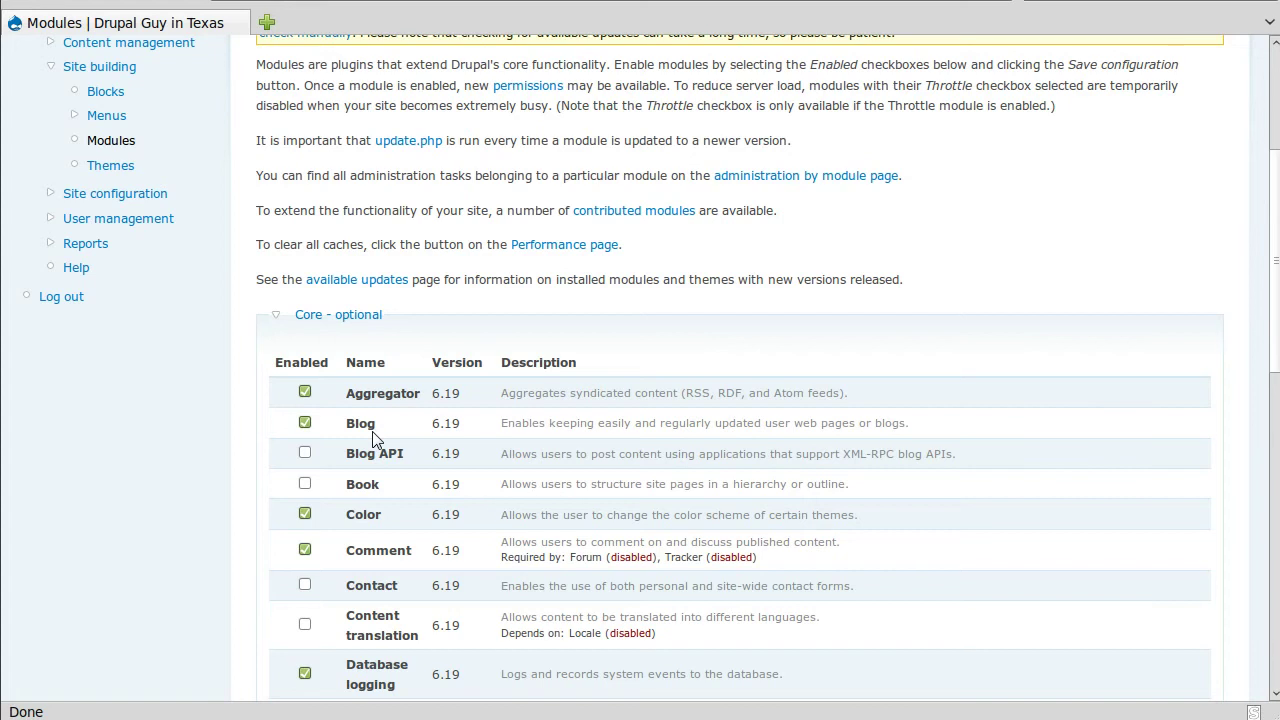
pyautogui.press('Return')
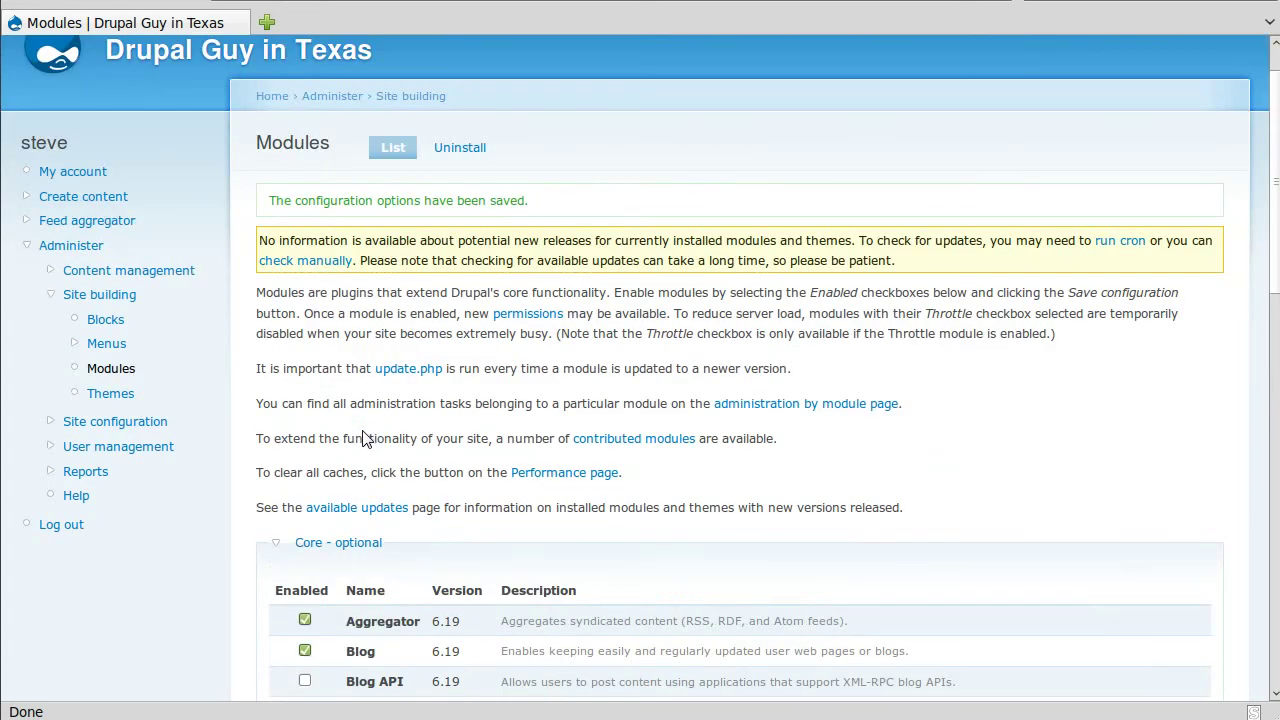
pyautogui.scroll(1, 363, 439)
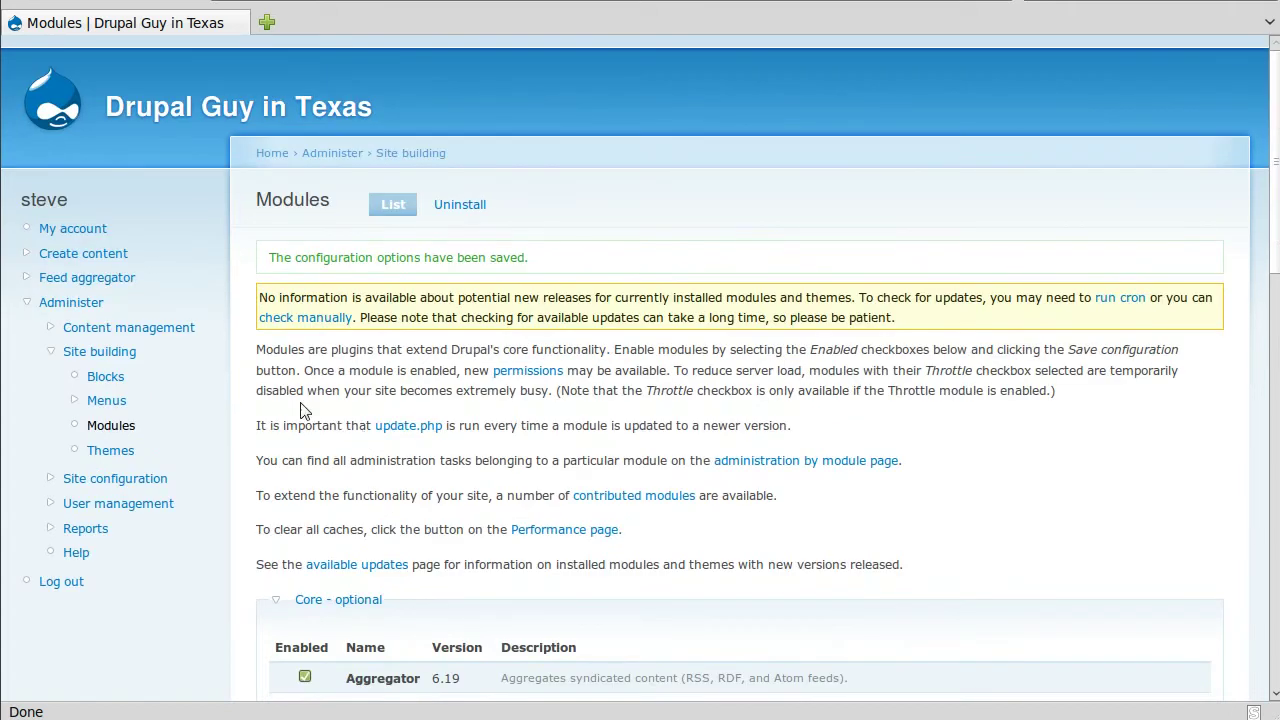
# Step: Open the form for creating a Story and look through its fields and collapsed settings
pyautogui.click(75, 256)
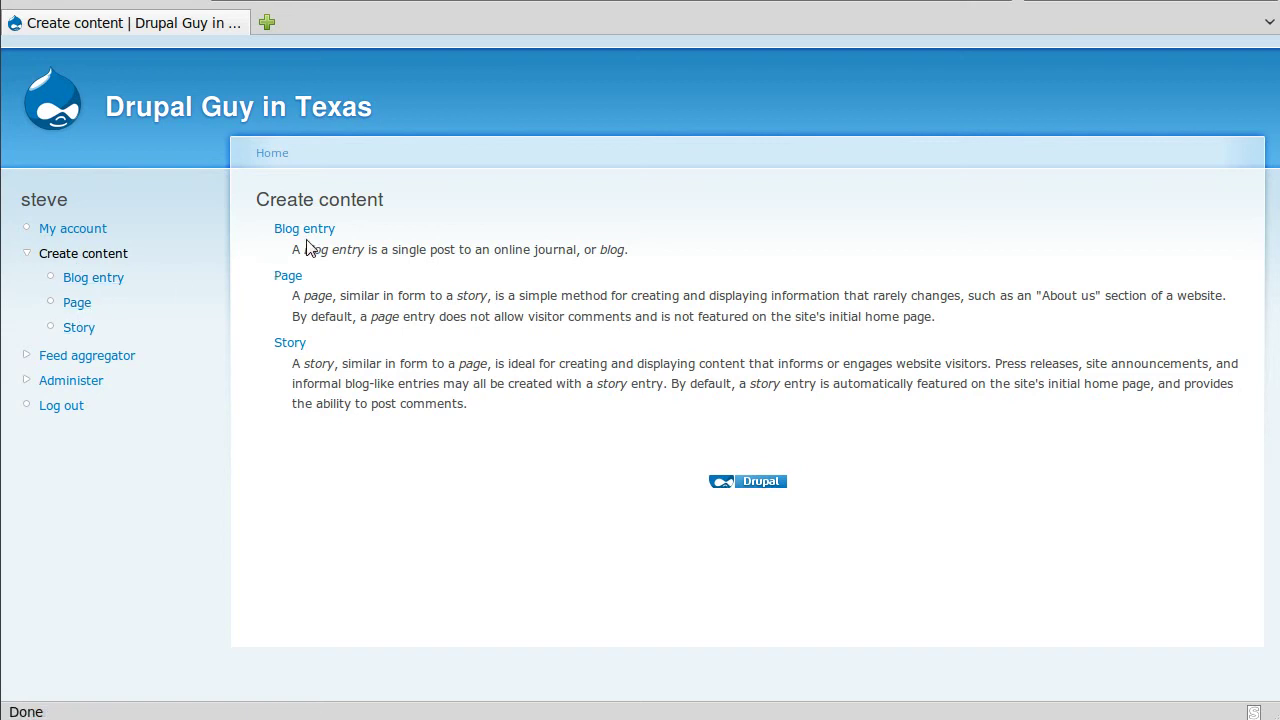
pyautogui.click(294, 345)
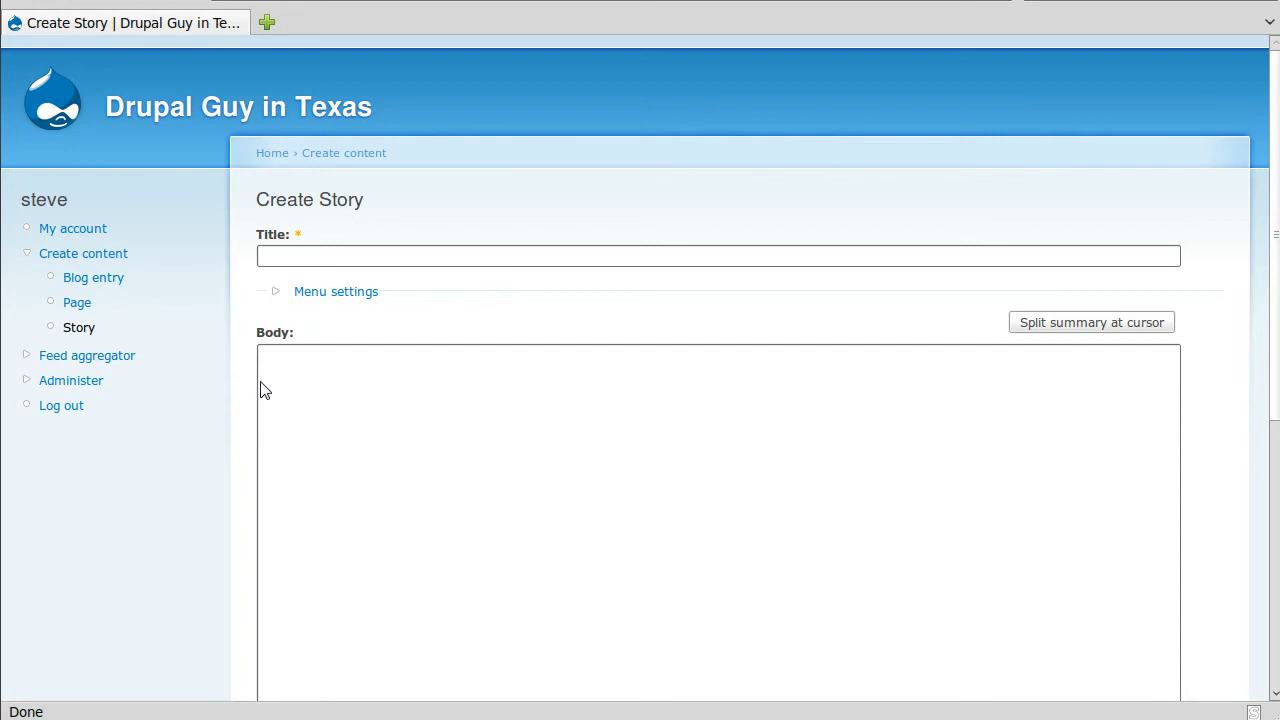
pyautogui.scroll(-2, 240, 418)
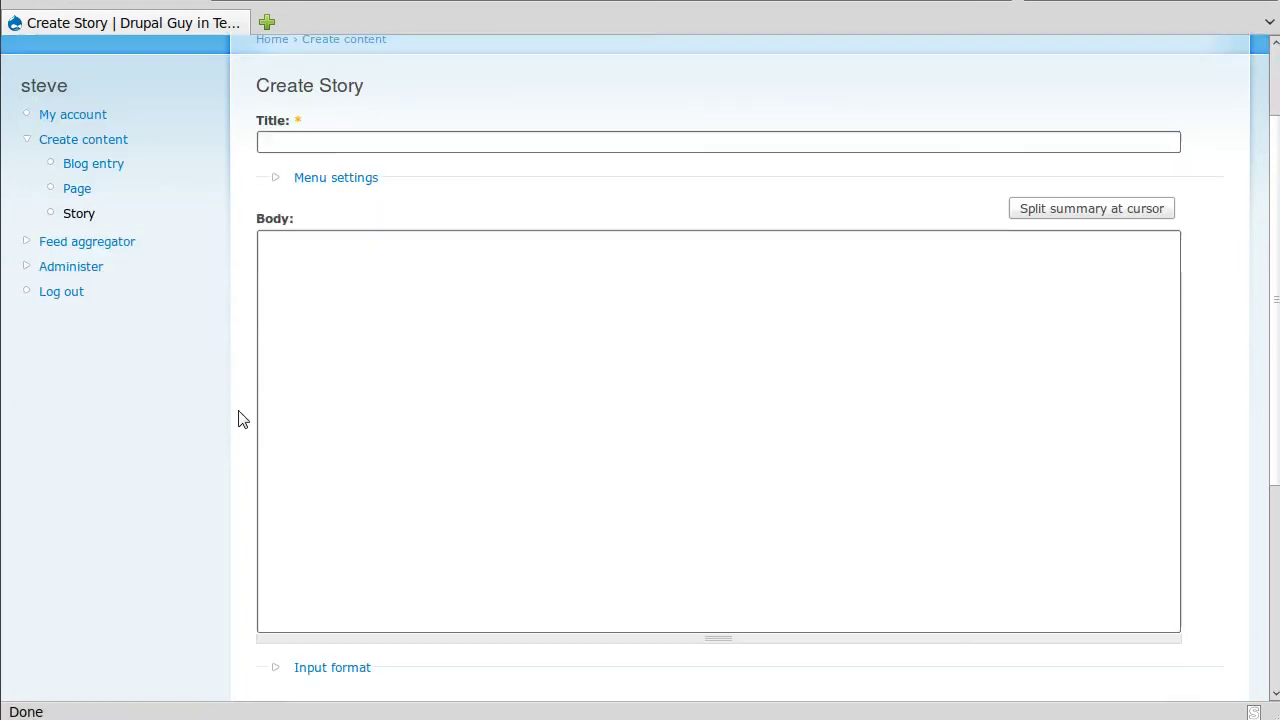
pyautogui.scroll(-5, 240, 418)
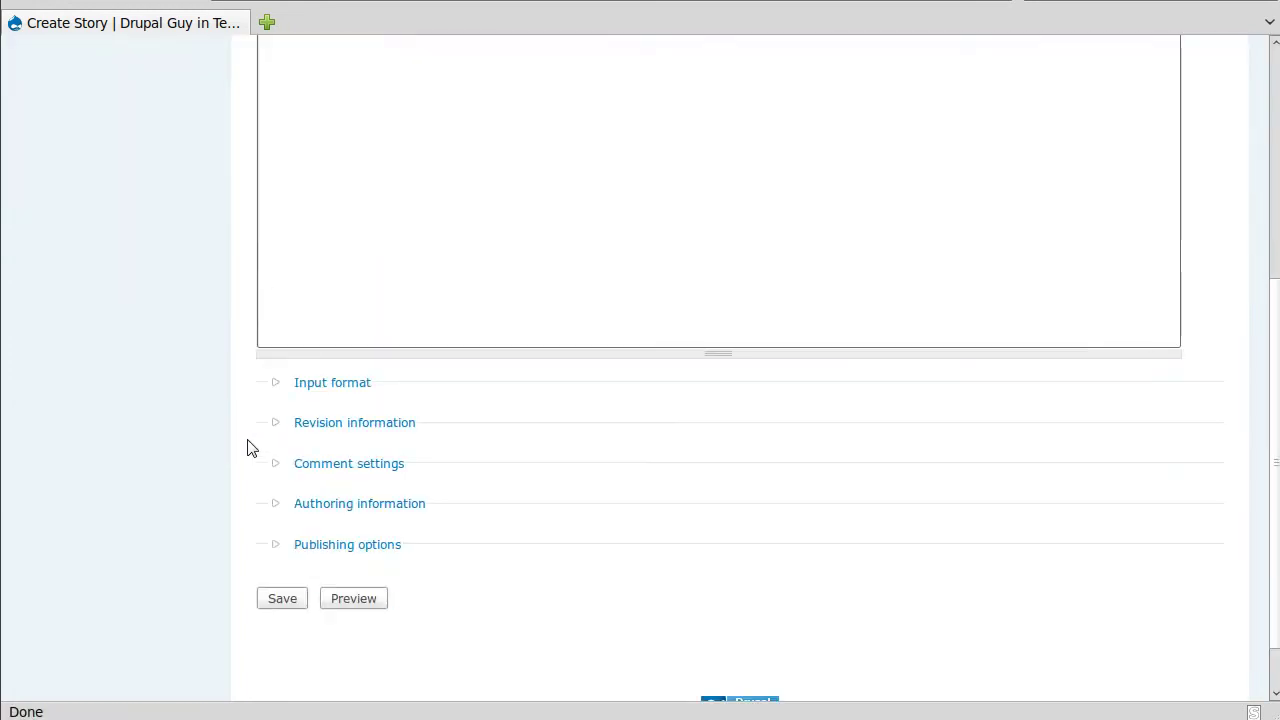
# Step: Look through the form for creating a Page, and return to the list of content types
pyautogui.hotkey('alt', 'Left')
pyautogui.click(289, 277)
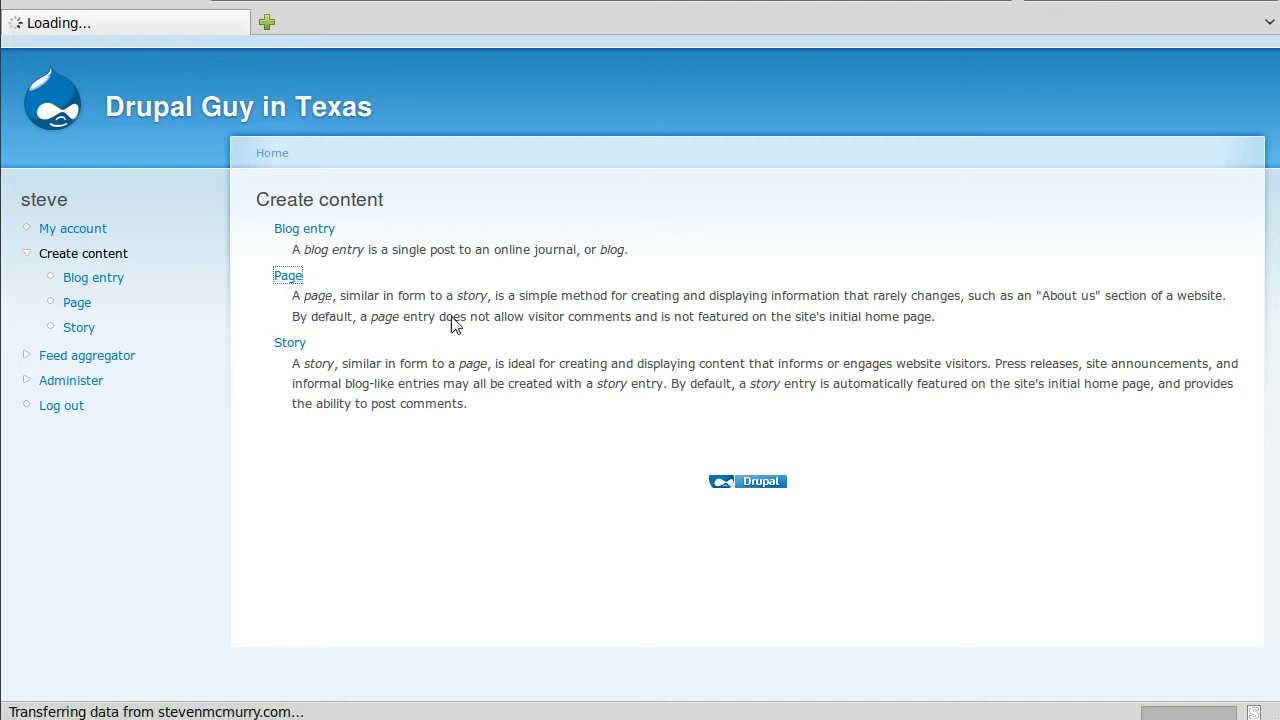
pyautogui.scroll(-3, 288, 340)
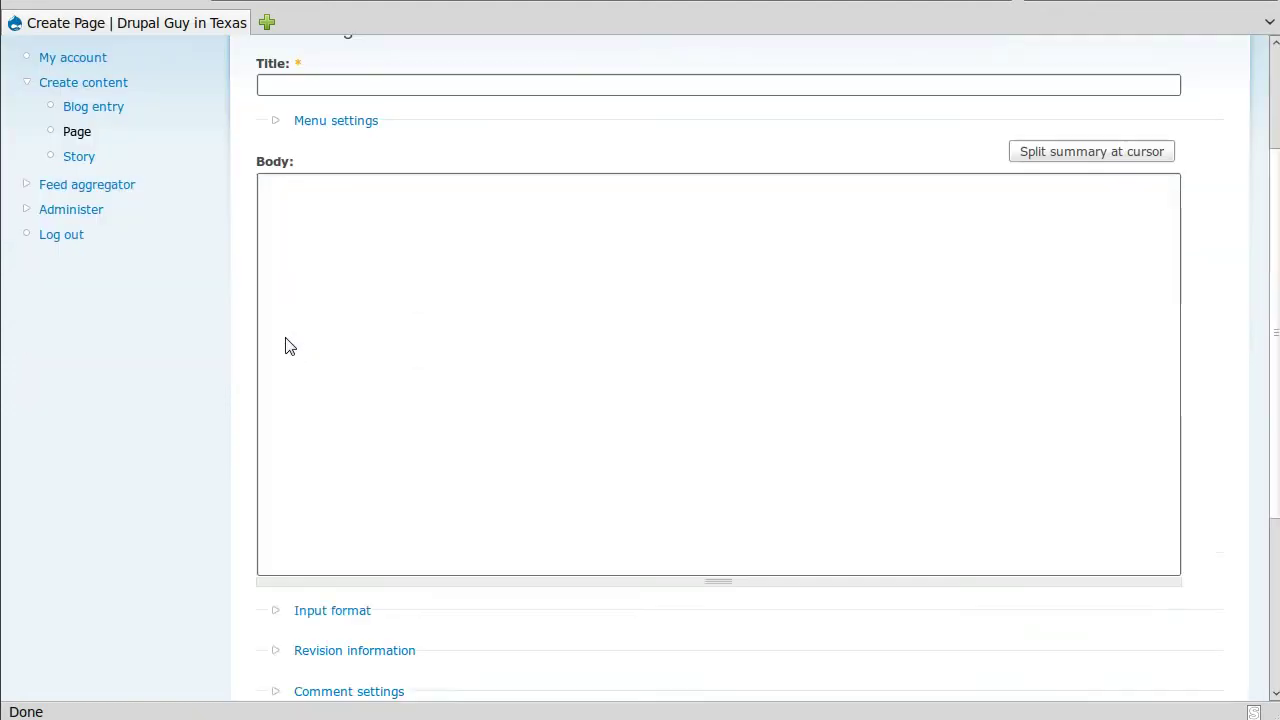
pyautogui.scroll(-2, 288, 346)
pyautogui.scroll(5, 237, 354)
pyautogui.hotkey('alt', 'Left')
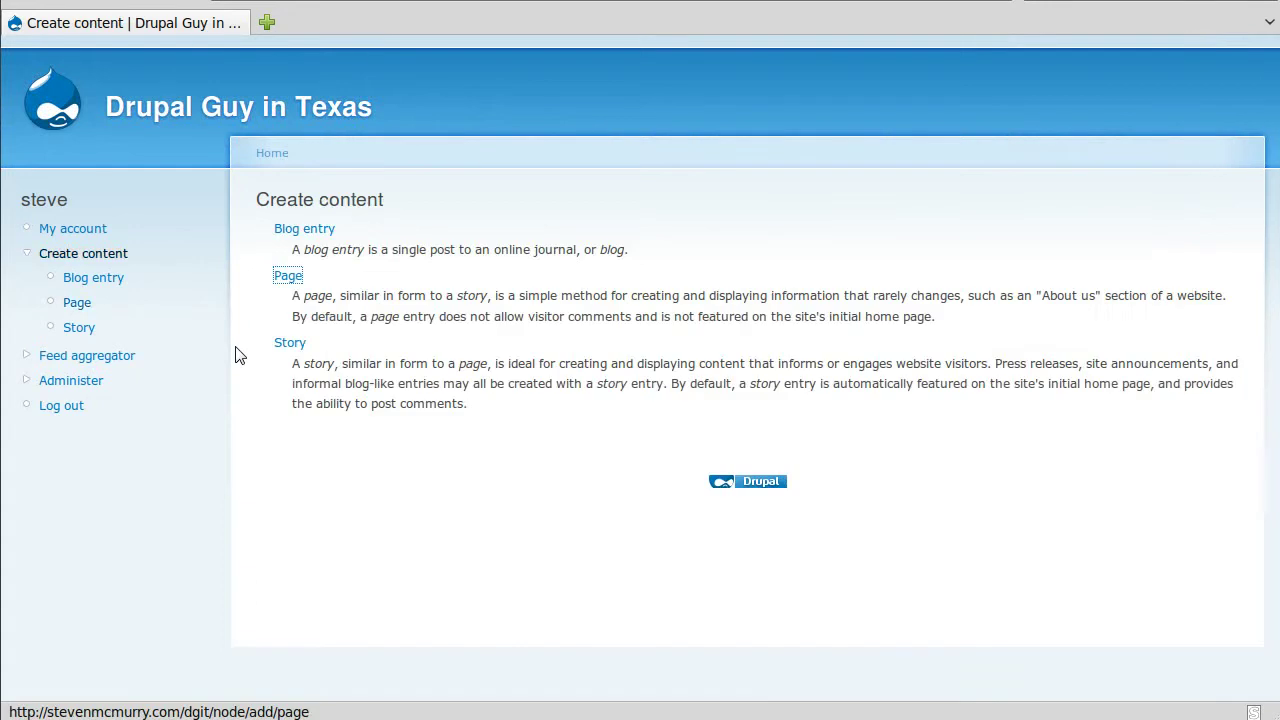
# Step: Open the form for creating a new blog entry and look over its fields
pyautogui.click(400, 282)
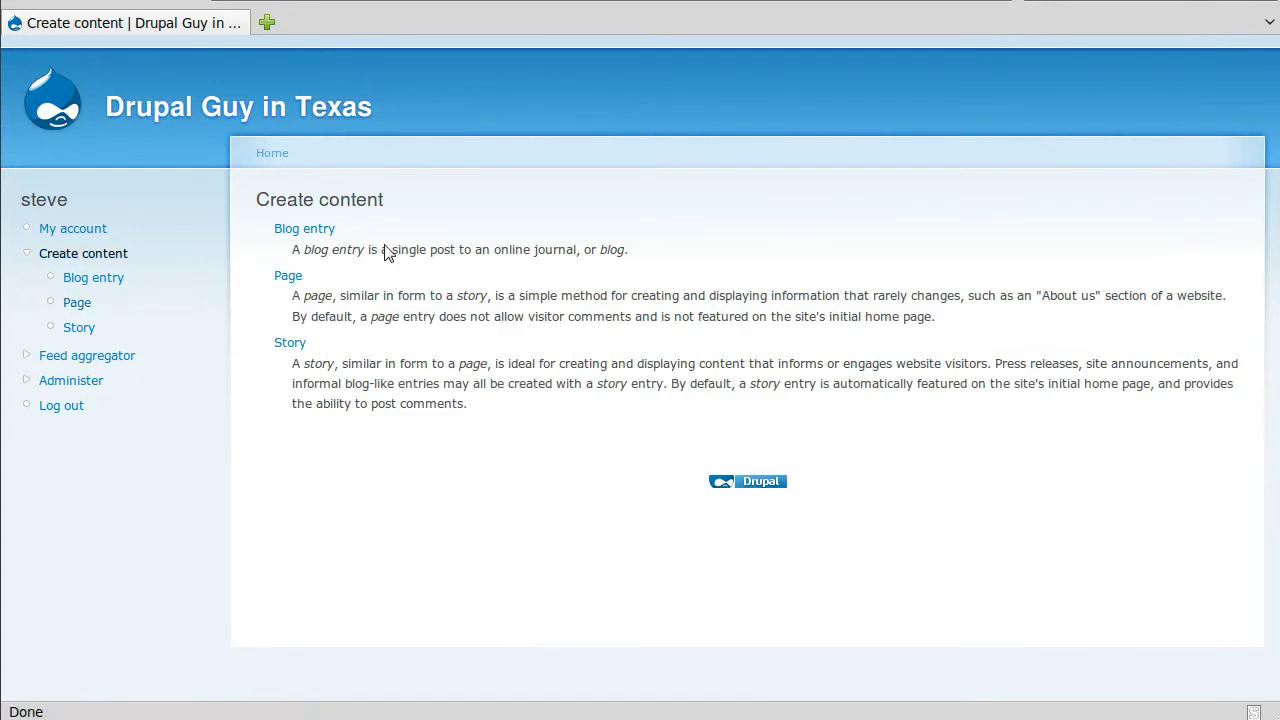
pyautogui.click(323, 231)
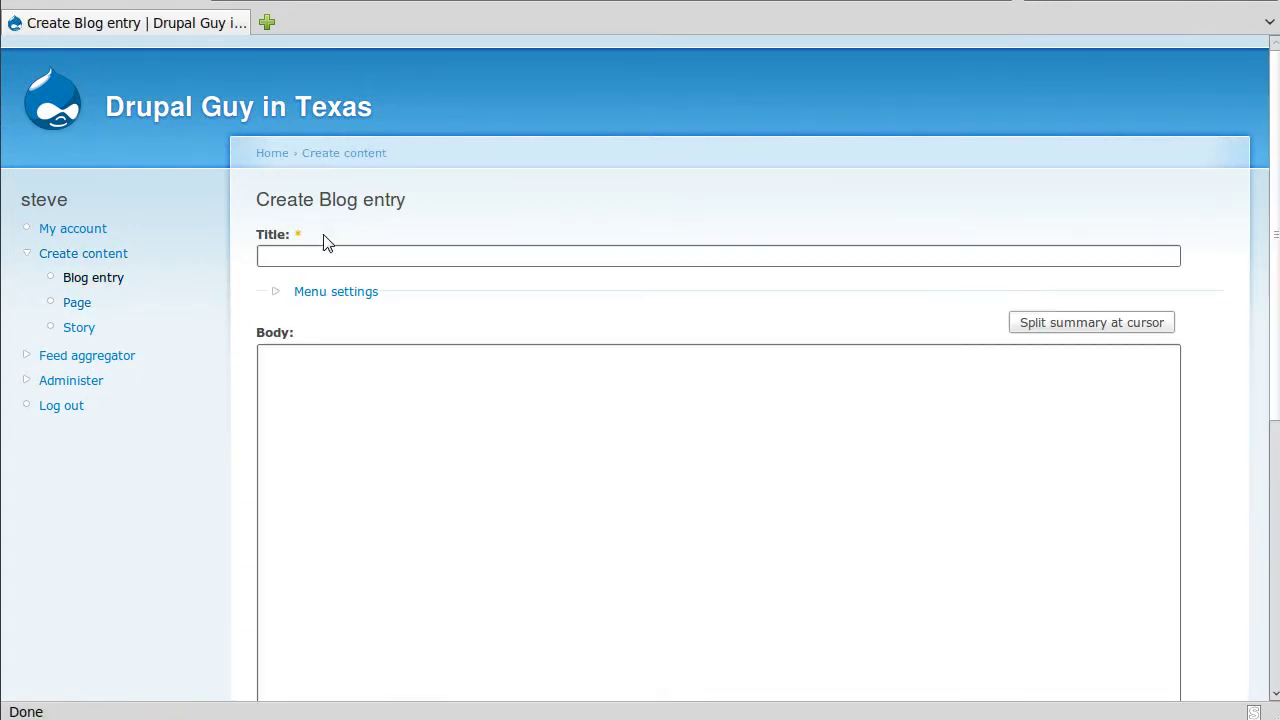
pyautogui.scroll(-3, 237, 349)
pyautogui.scroll(3, 250, 362)
pyautogui.moveTo(77, 309)
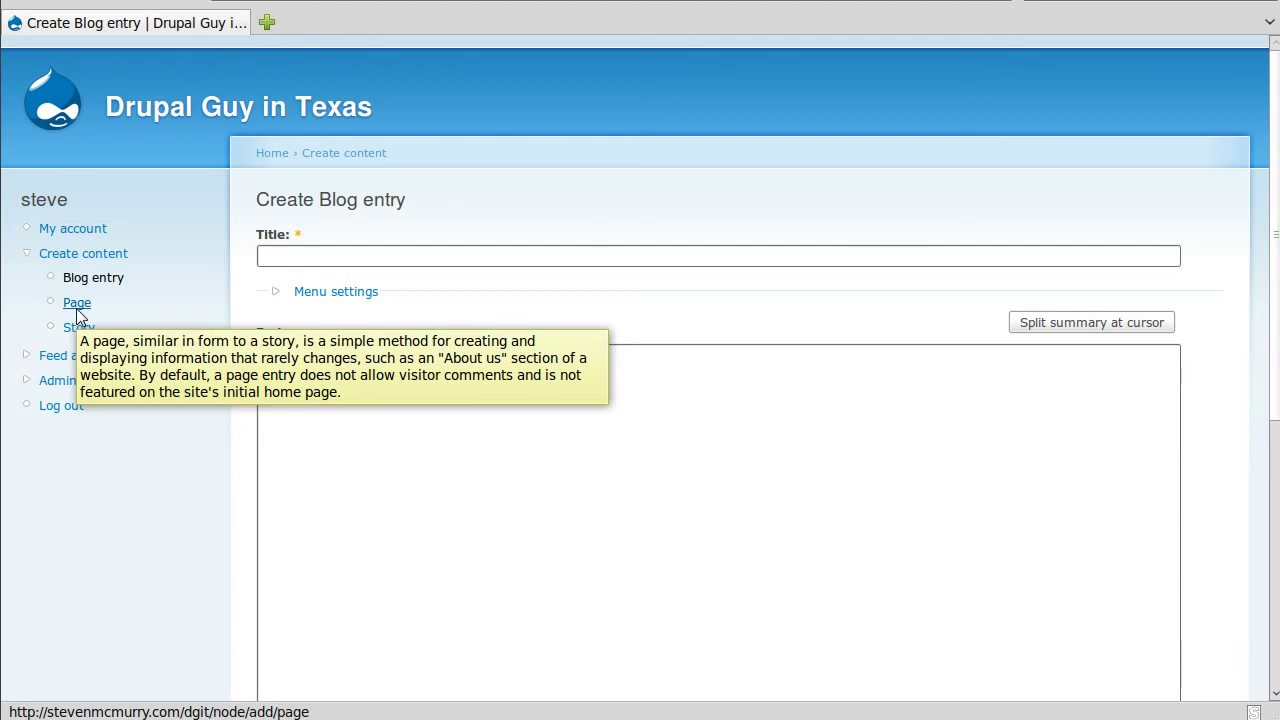
# Step: Title the new blog entry "First Blog Post!"
pyautogui.click(321, 262)
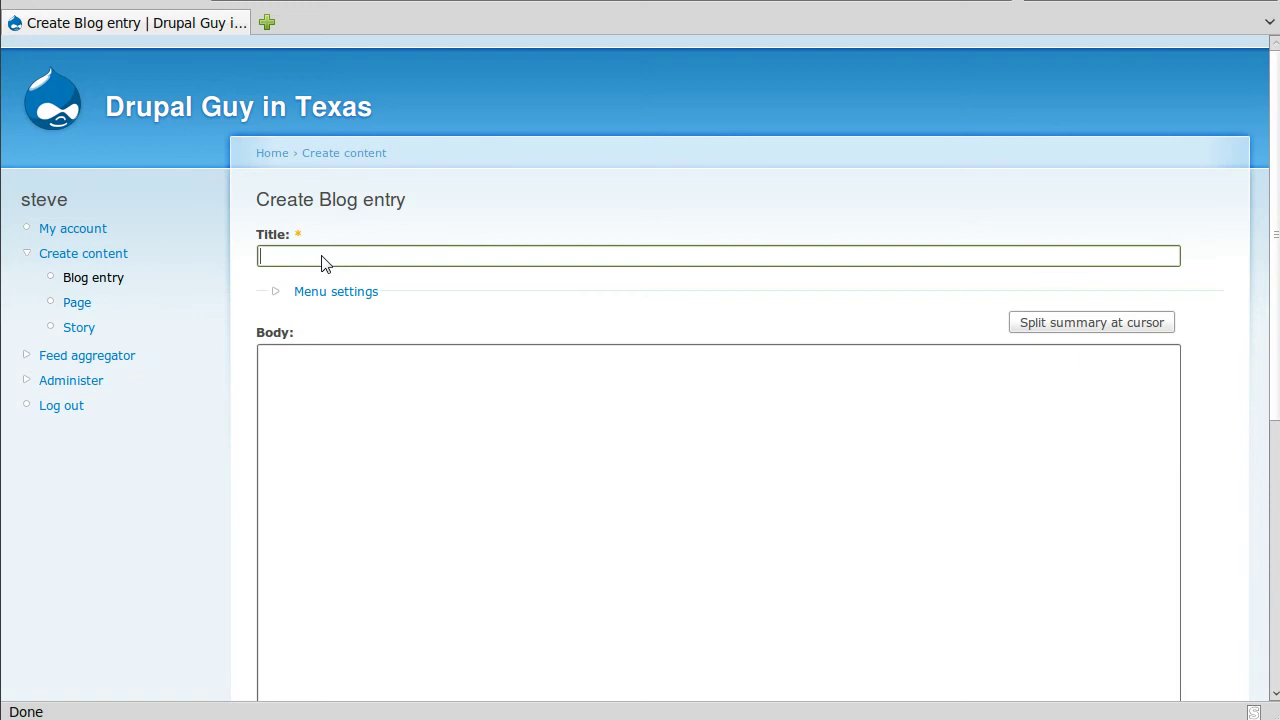
pyautogui.write('Fir')
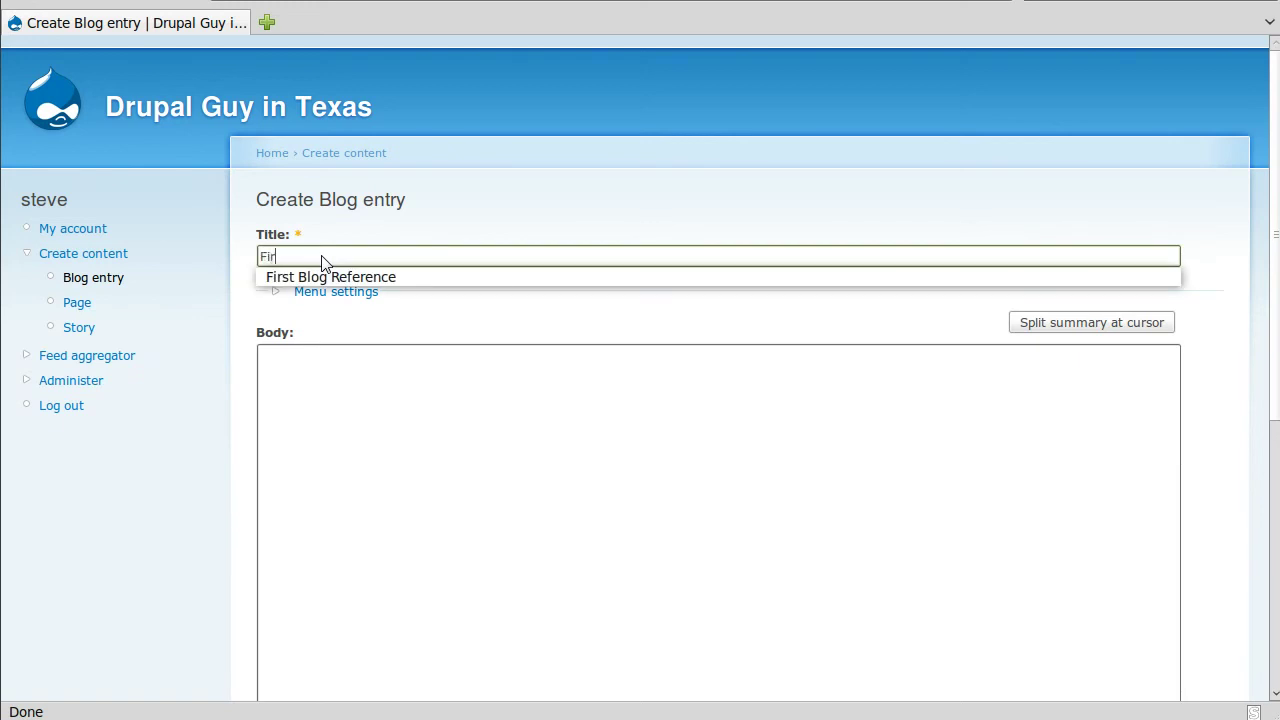
pyautogui.write('st Blog ')
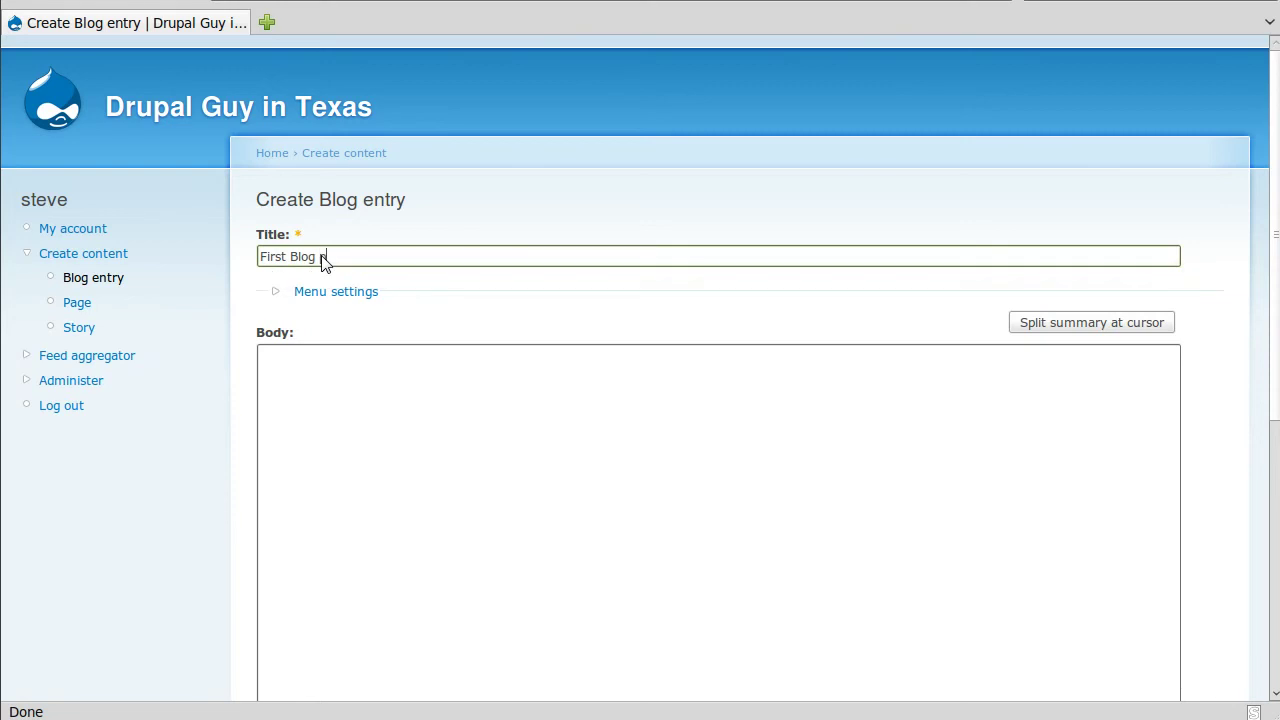
pyautogui.write('Post!')
pyautogui.press('Tab')
# Step: Search the web for "lorem ipsum" in a new browser tab and go to the text generator options on the Lipsum site
pyautogui.hotkey('ctrl', 't')
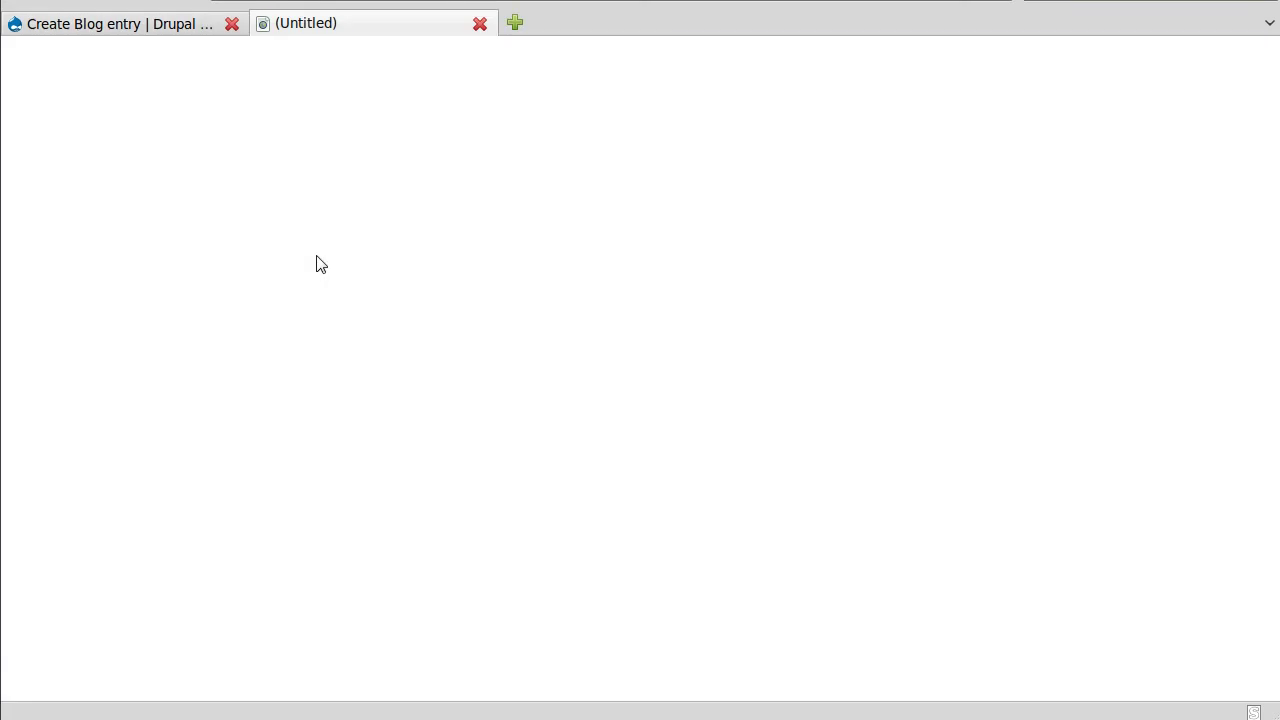
pyautogui.hotkey('ctrl', 'k')
pyautogui.write('lorem')
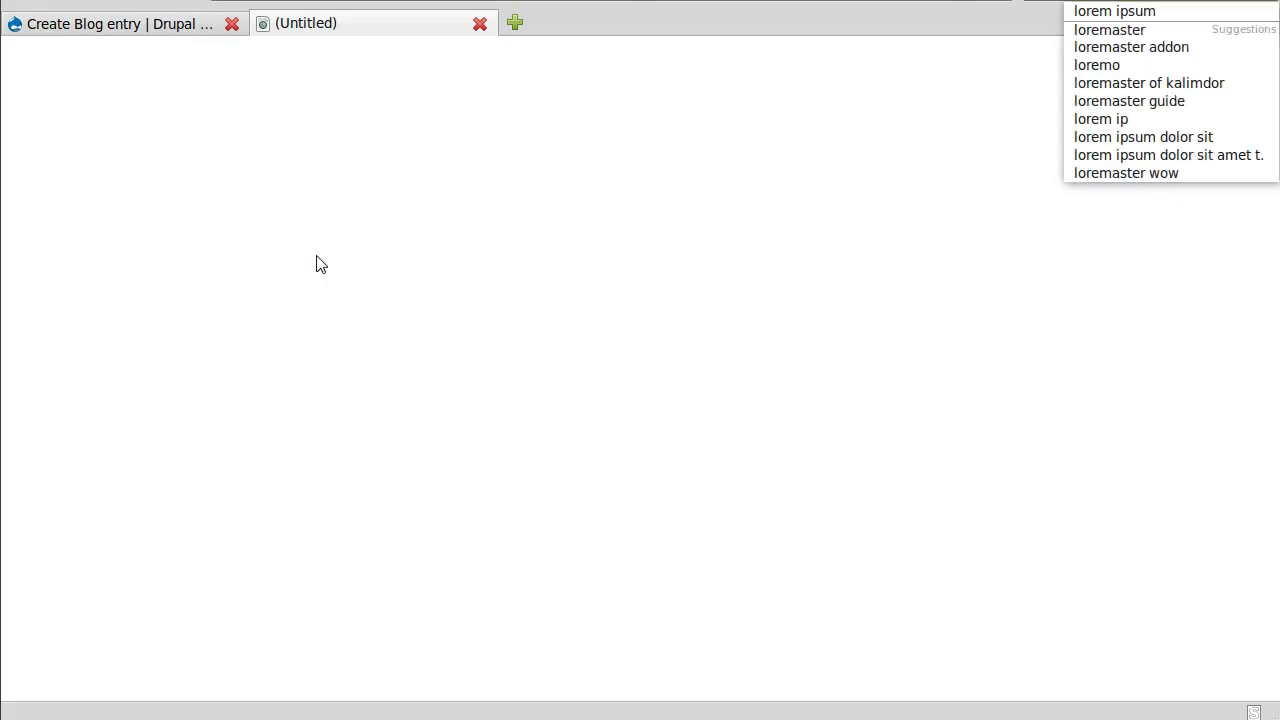
pyautogui.press('Return')
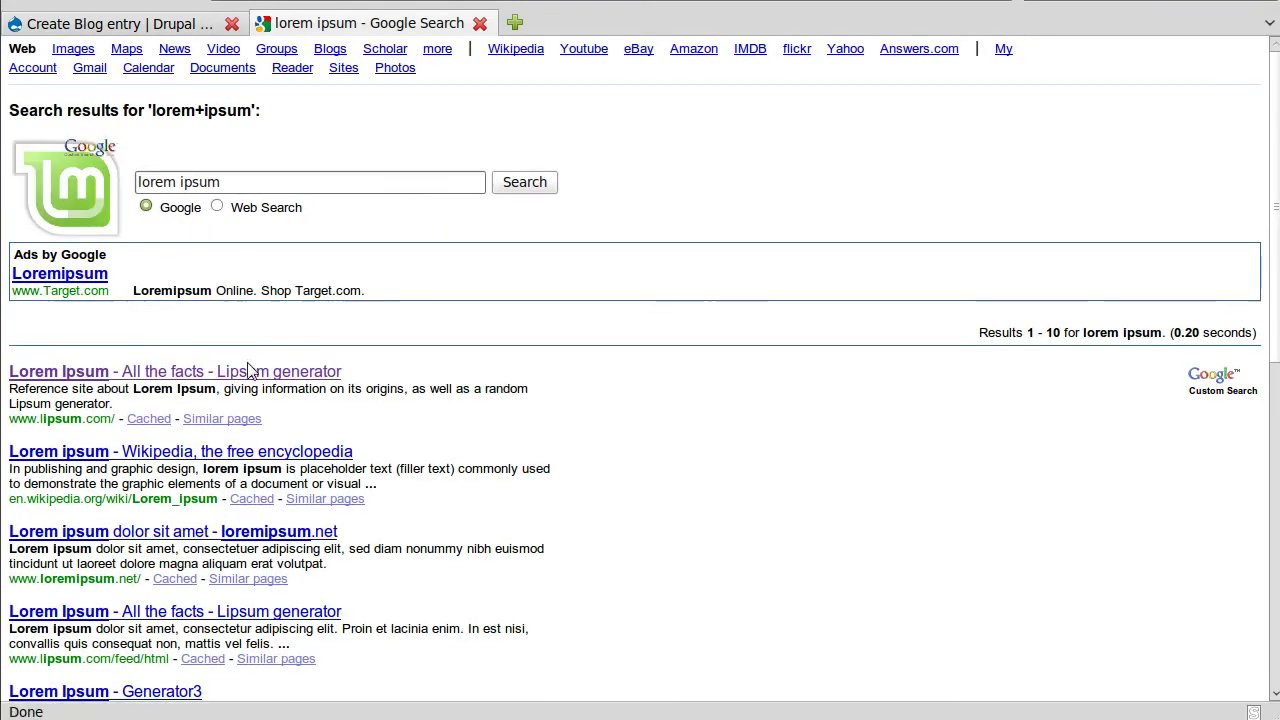
pyautogui.click(250, 370)
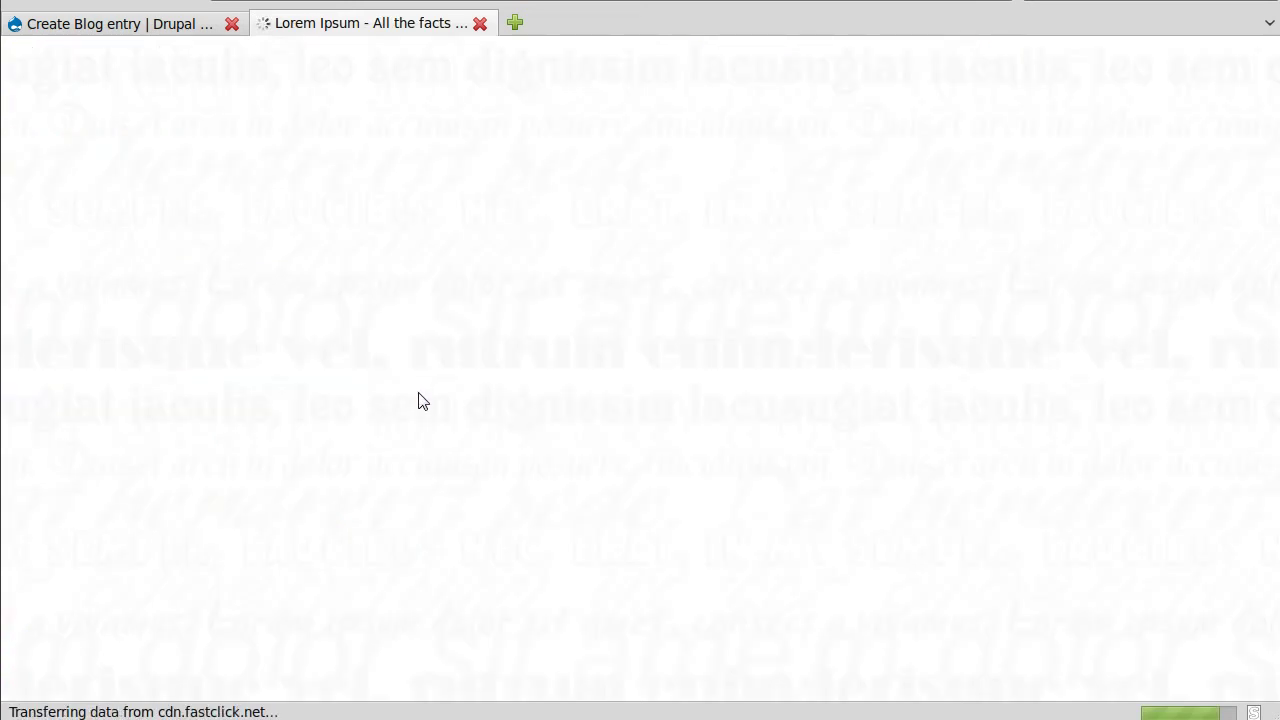
pyautogui.scroll(-3, 592, 452)
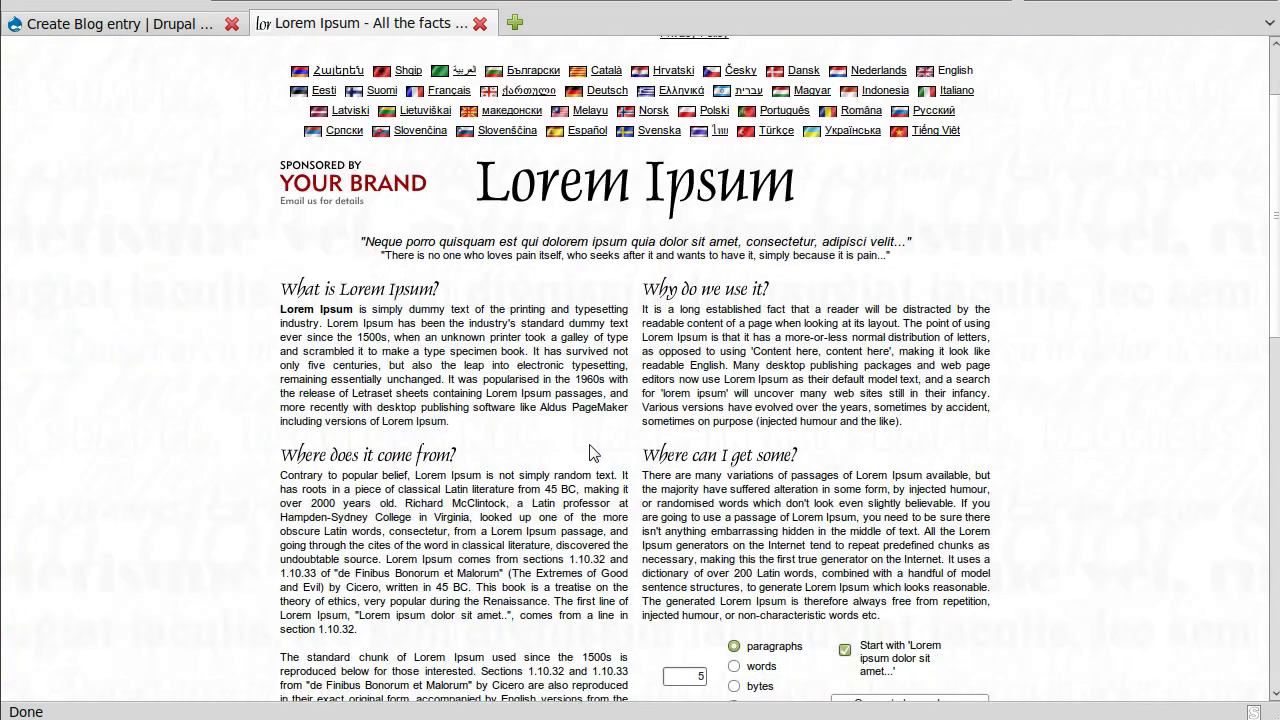
pyautogui.scroll(3, 592, 452)
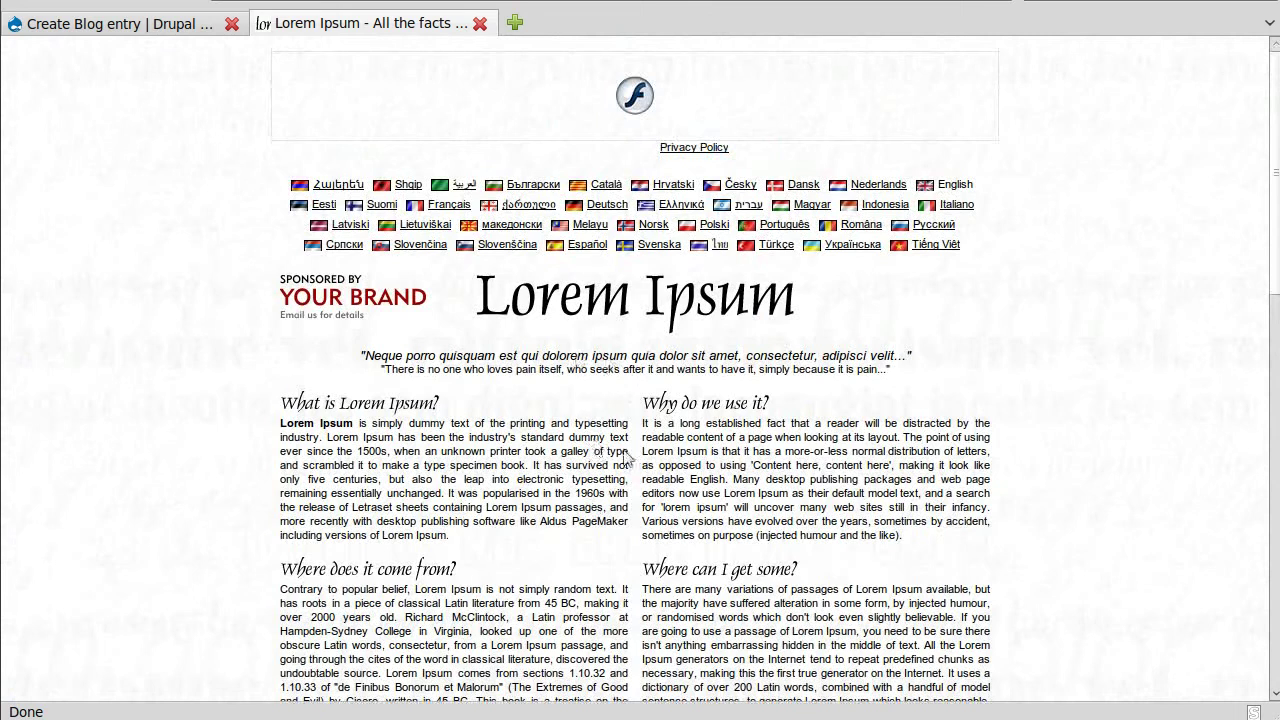
pyautogui.scroll(-7, 625, 460)
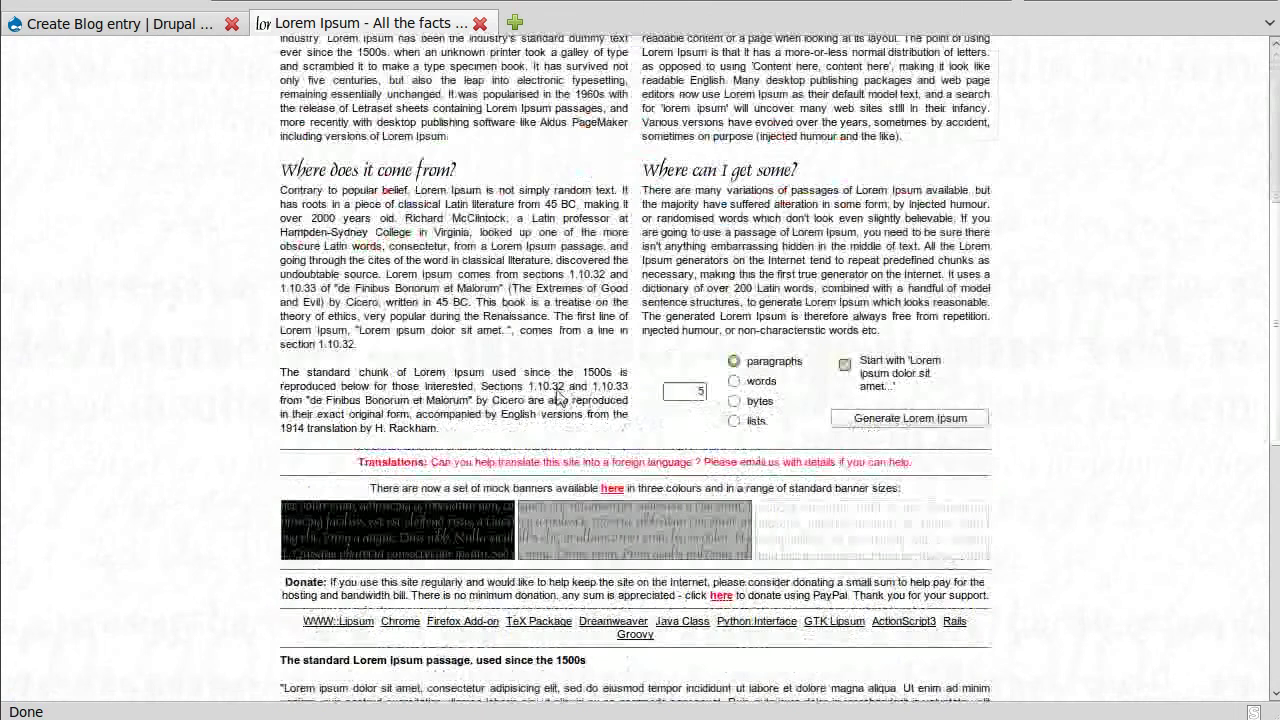
# Step: Copy the standard Lorem Ipsum passage used since the 1500s from the Lipsum page
pyautogui.scroll(-10, 575, 400)
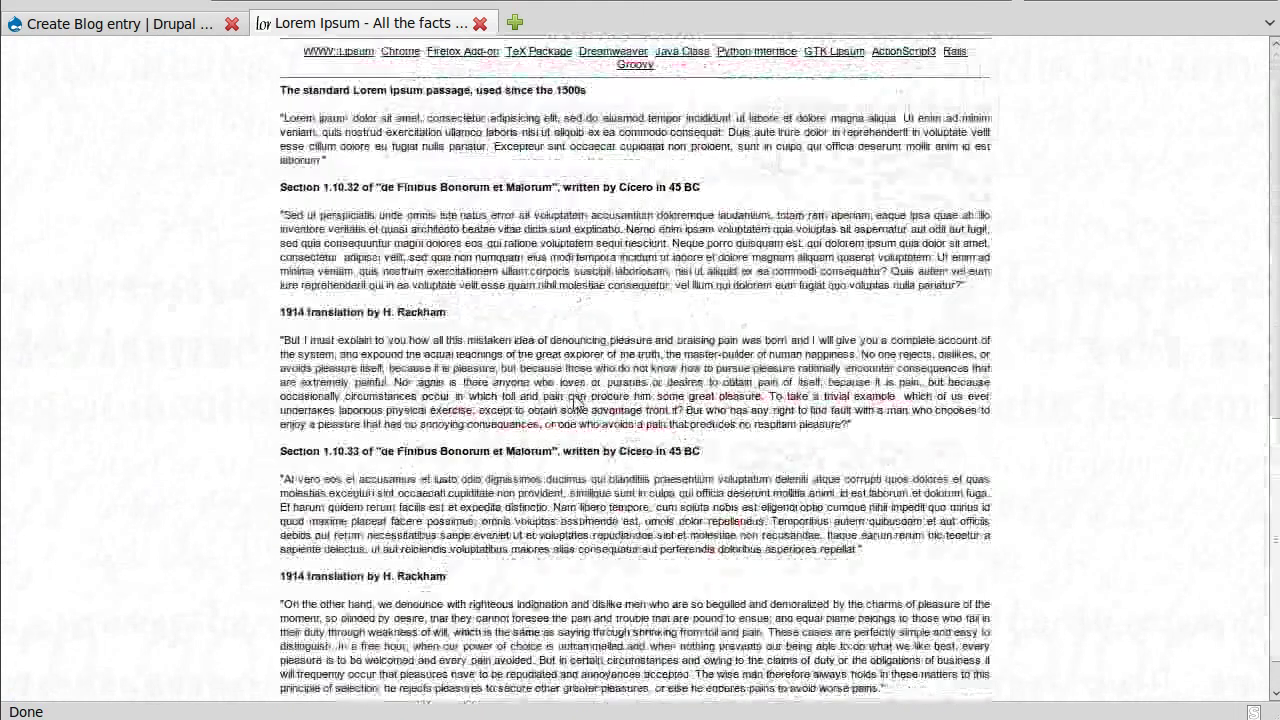
pyautogui.scroll(1, 575, 400)
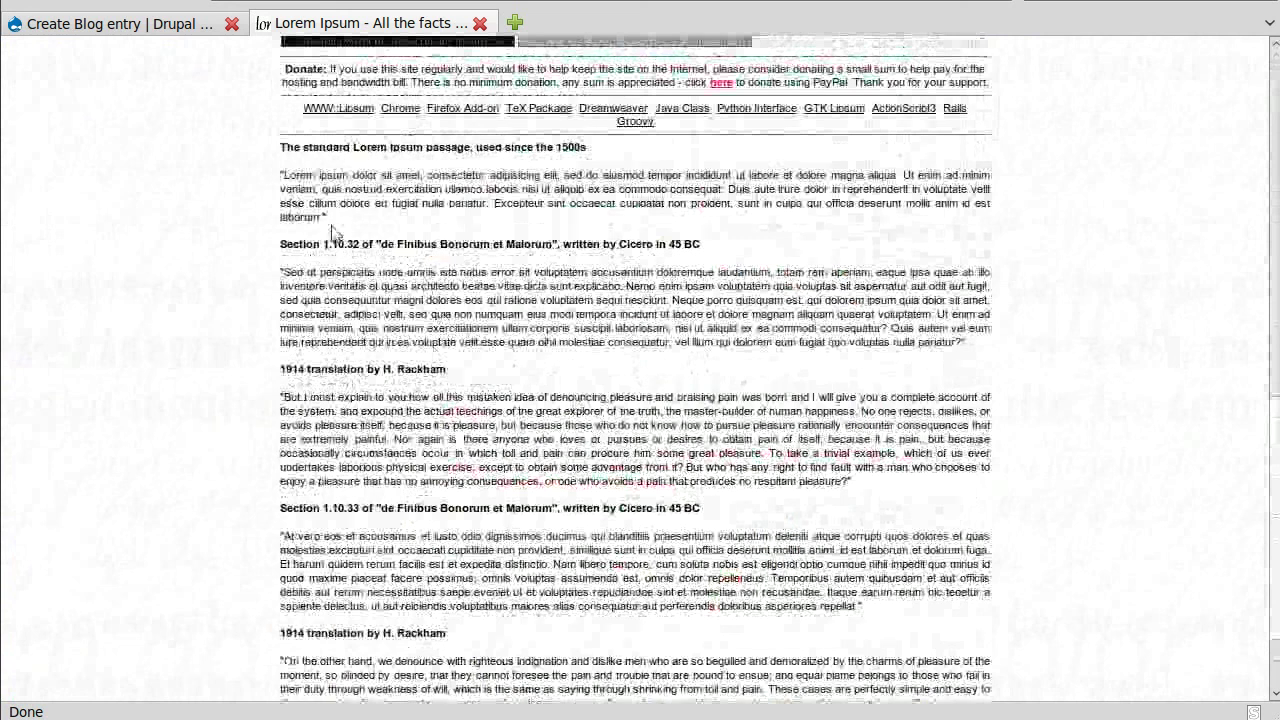
pyautogui.moveTo(328, 220); pyautogui.dragTo(281, 181)
pyautogui.hotkey('ctrl', 'c')
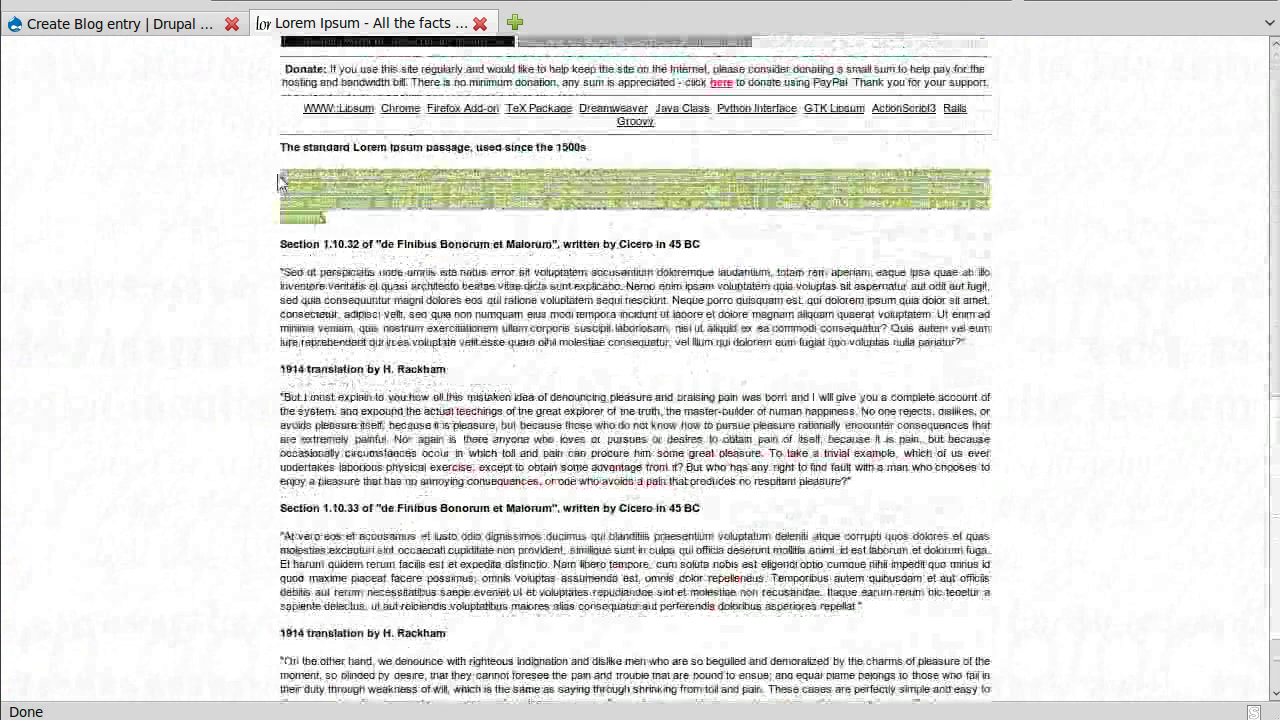
# Step: Close the Lipsum page and paste the copied passage into the body of the blog entry
pyautogui.click(196, 25)
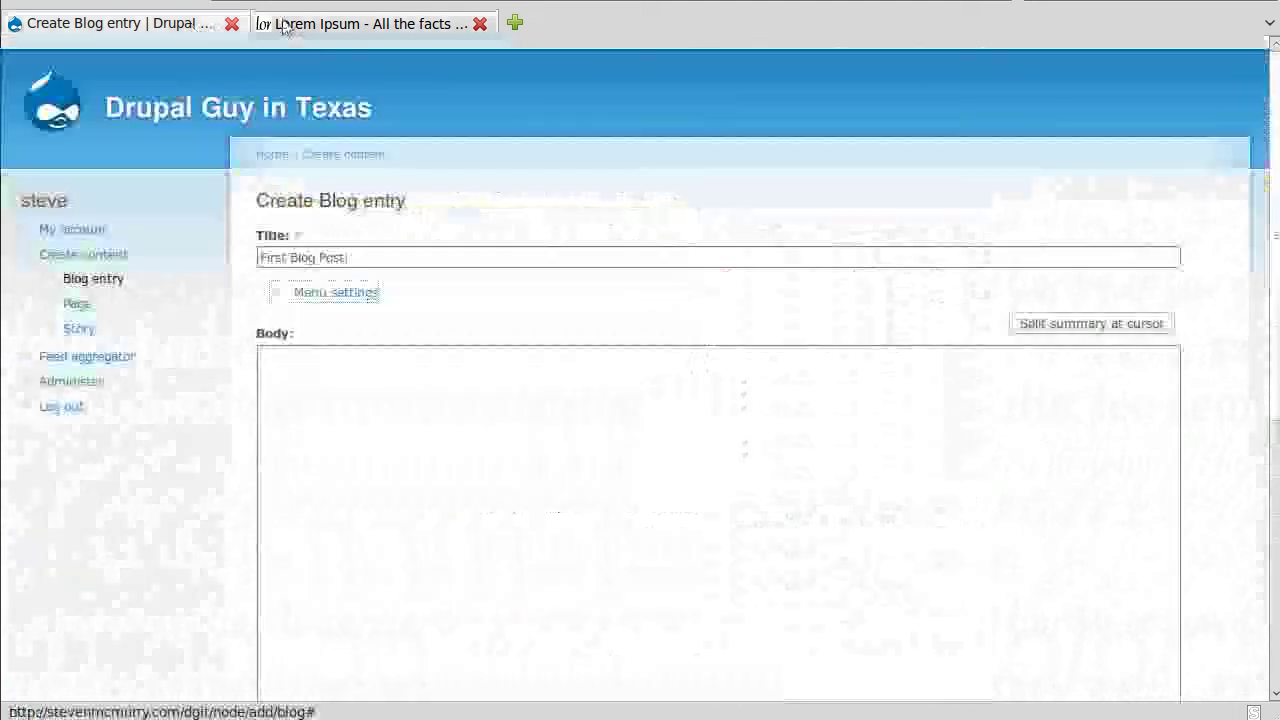
pyautogui.middleClick(310, 22)
pyautogui.click(351, 391)
pyautogui.hotkey('ctrl', 'v')
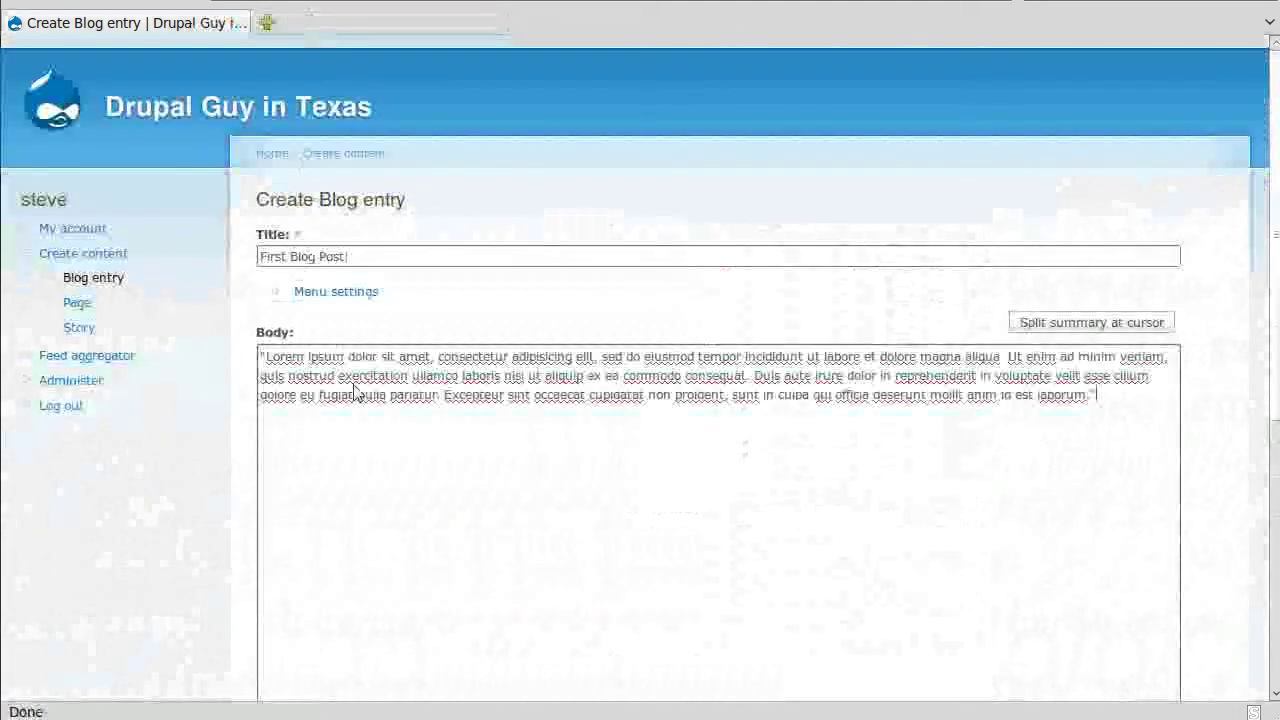
# Step: Save the first blog entry and go to the site's front page to view it
pyautogui.scroll(-5, 207, 490)
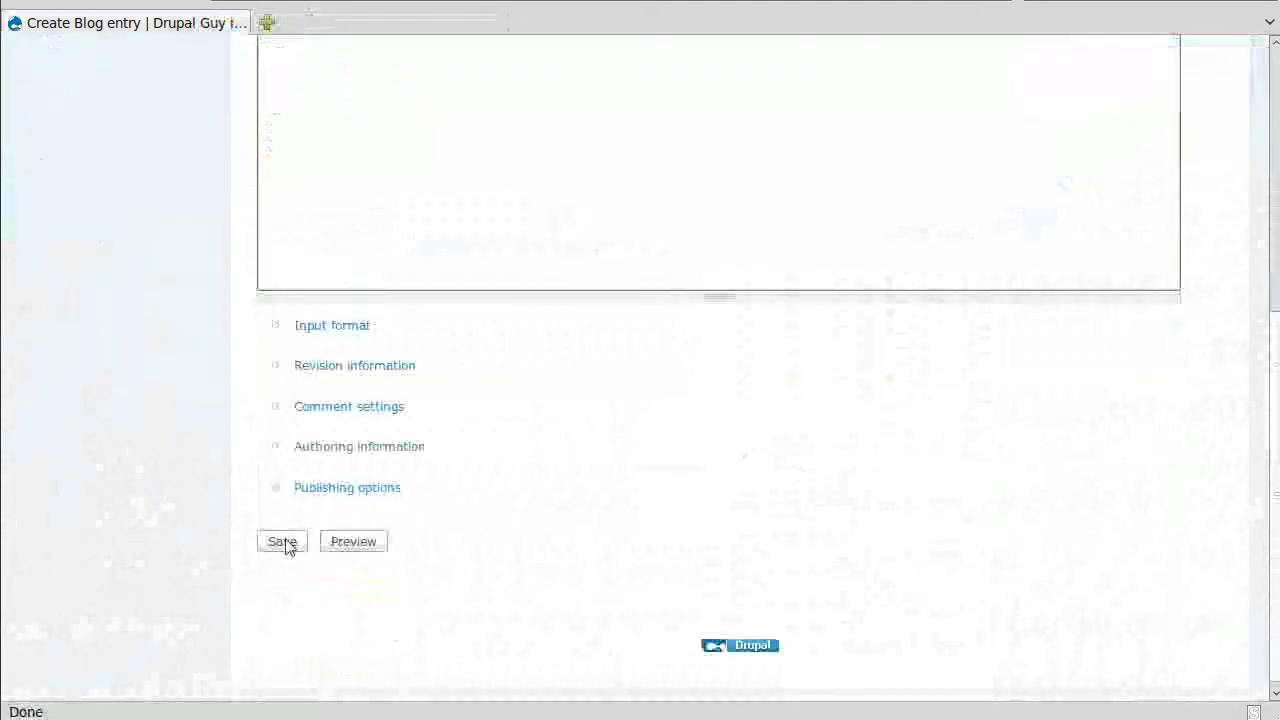
pyautogui.click(283, 541)
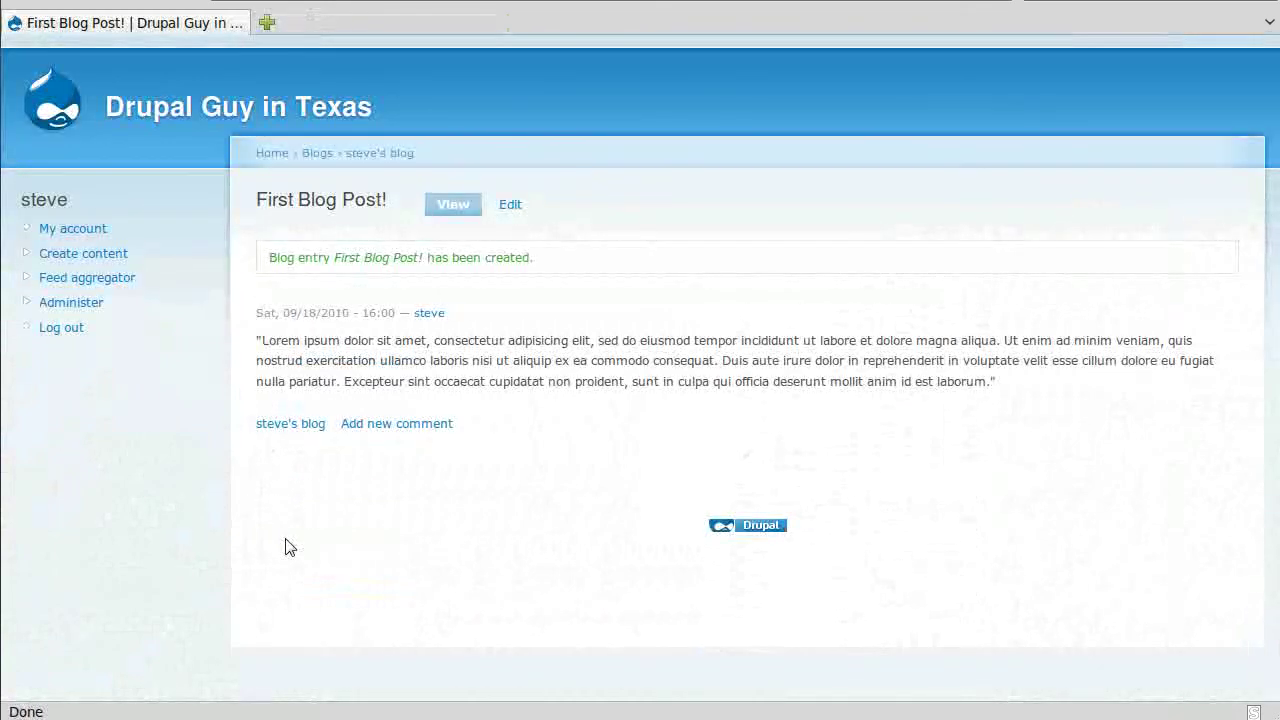
pyautogui.click(328, 114)
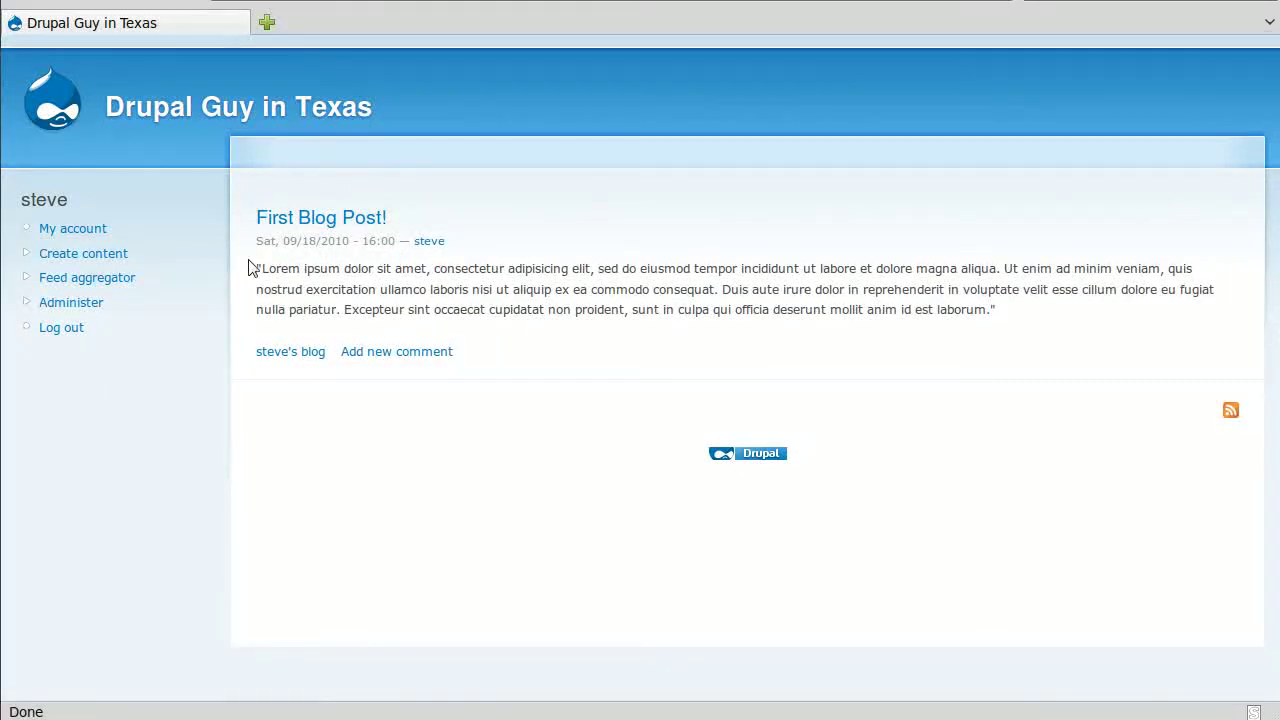
# Step: Create and save another blog entry titled "Second Blog Post!" with the copied lorem ipsum passage as its body
pyautogui.click(121, 257)
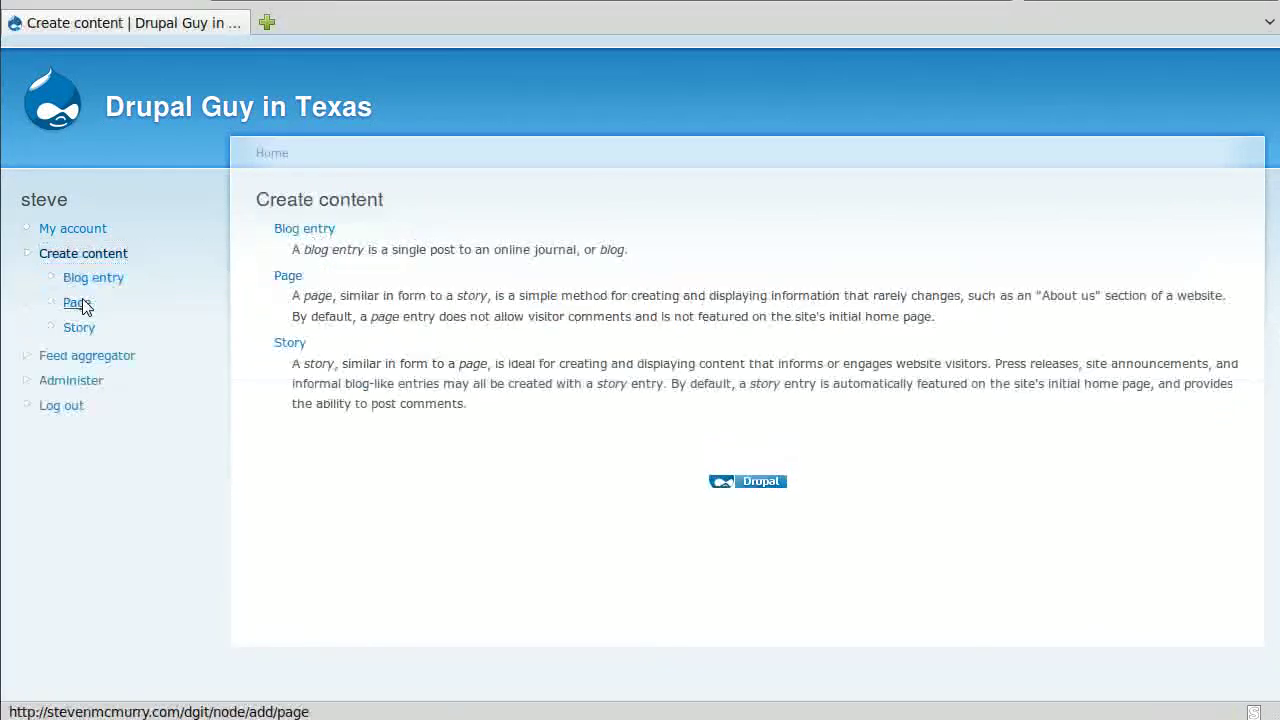
pyautogui.click(92, 278)
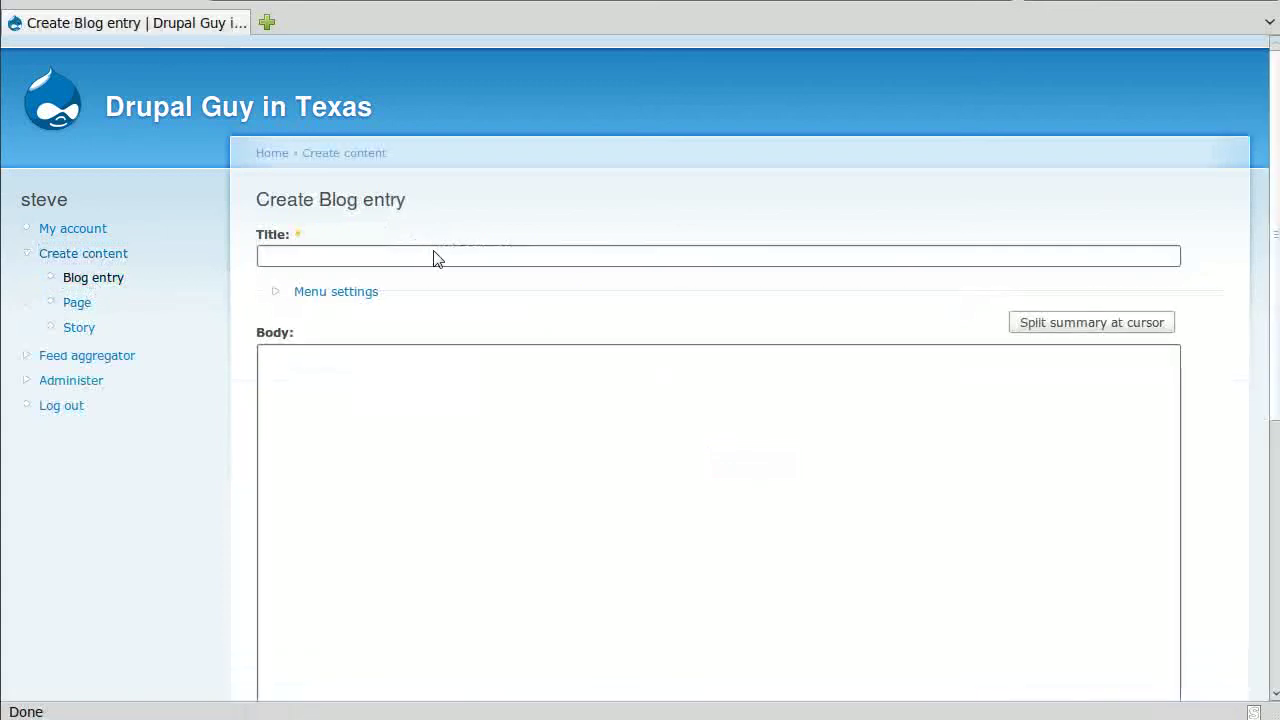
pyautogui.click(435, 257)
pyautogui.write('Second')
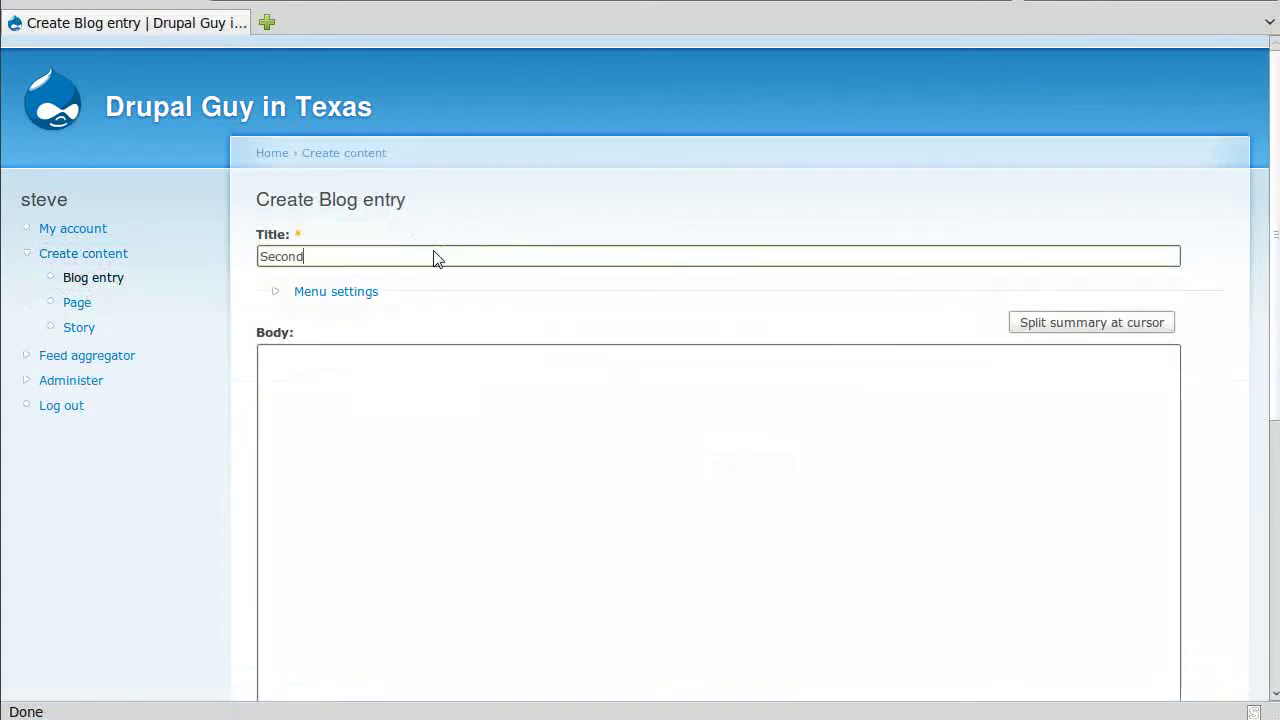
pyautogui.write(' Blog Post')
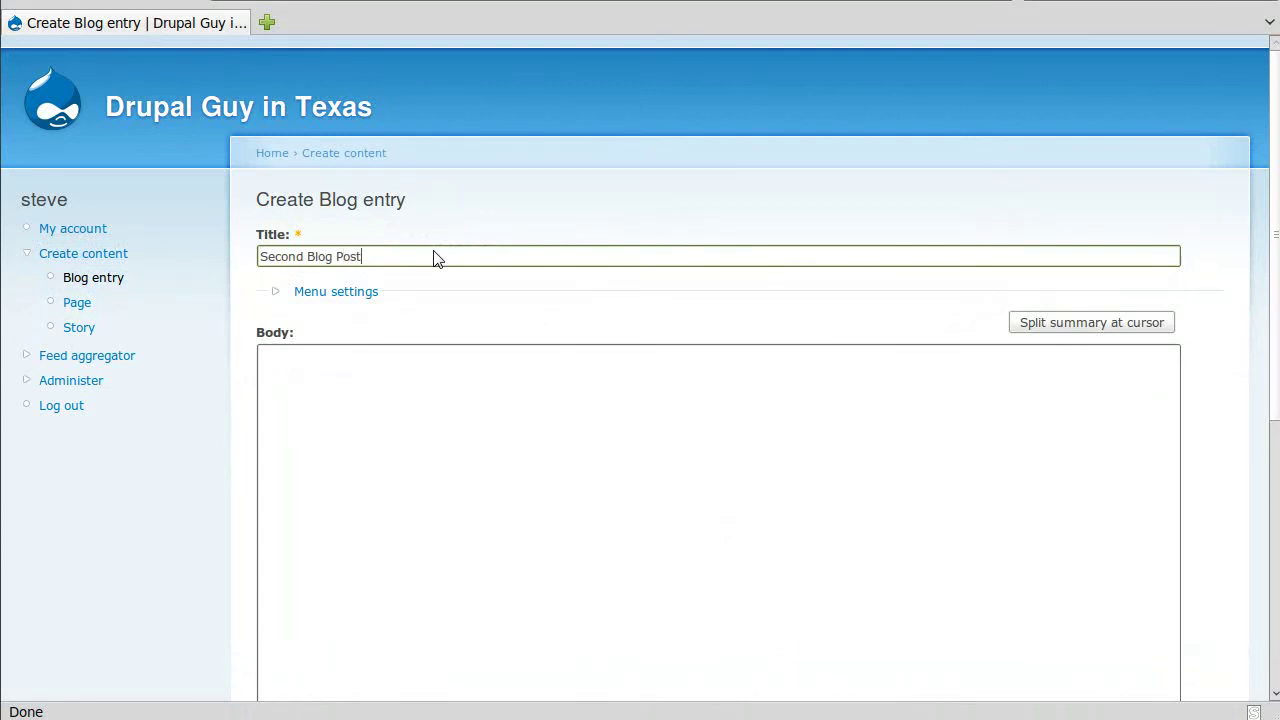
pyautogui.click(417, 406)
pyautogui.hotkey('ctrl', 'v')
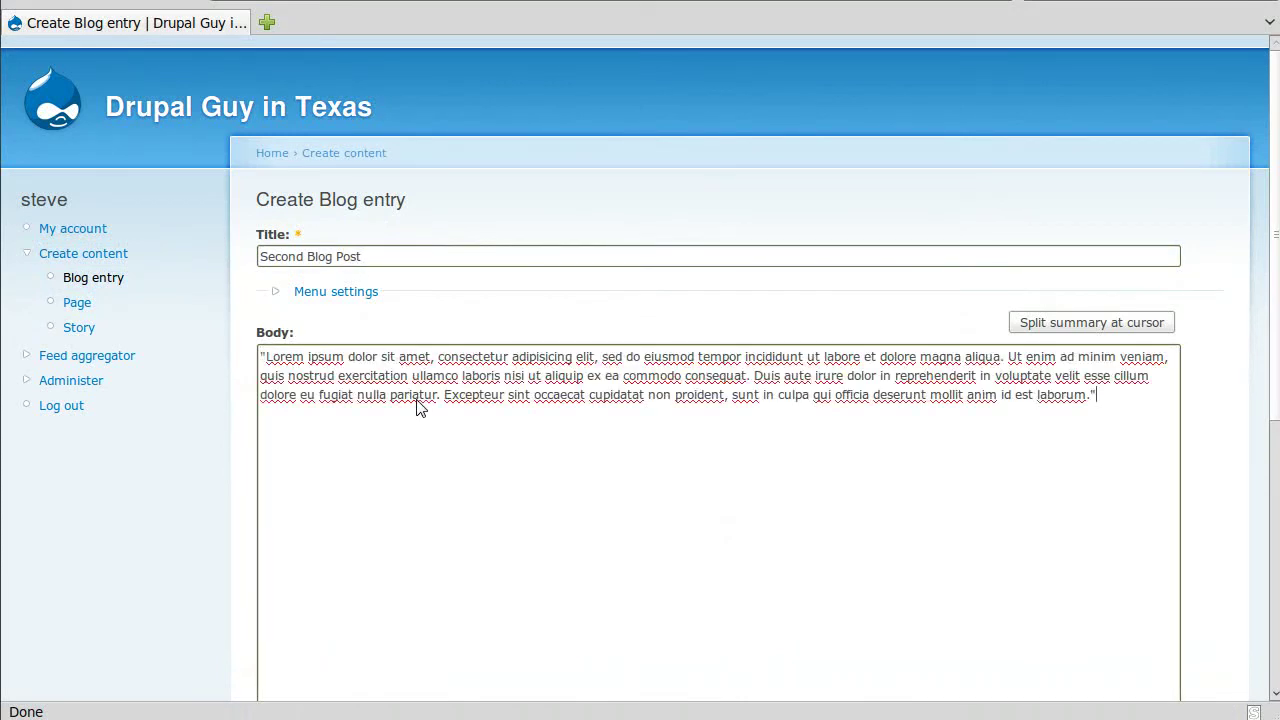
pyautogui.click(476, 257)
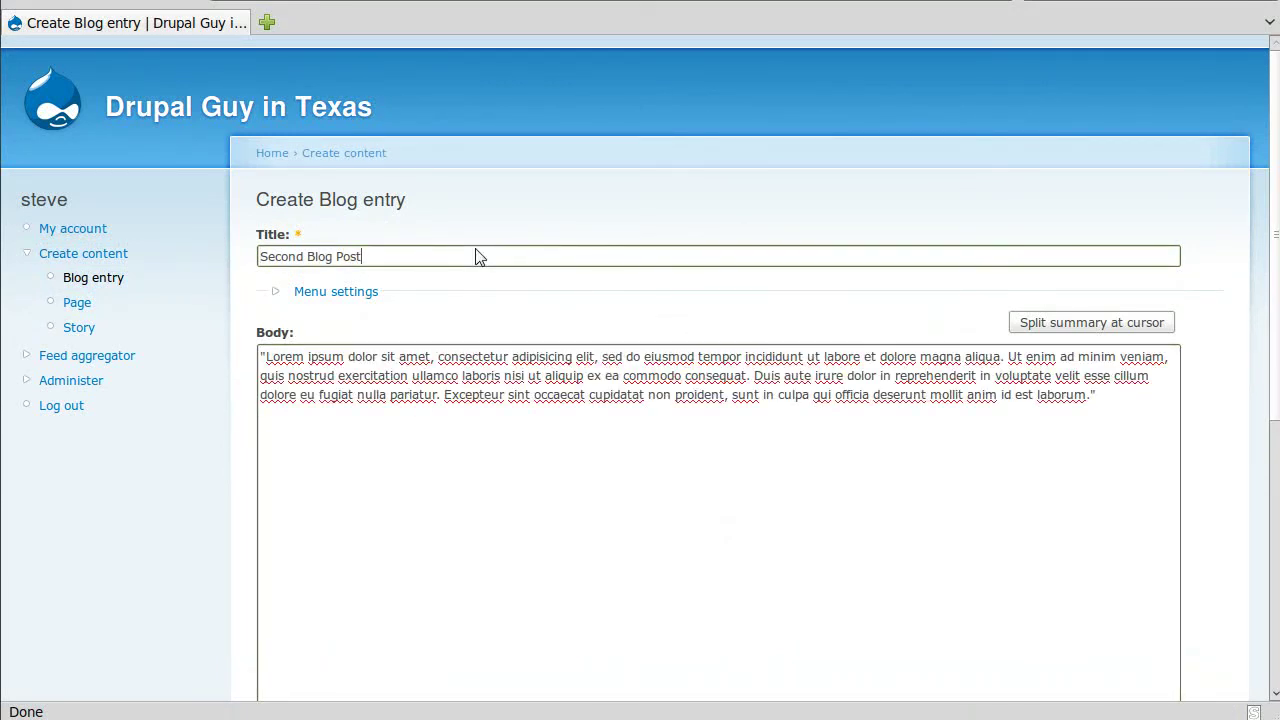
pyautogui.scroll(-8, 157, 437)
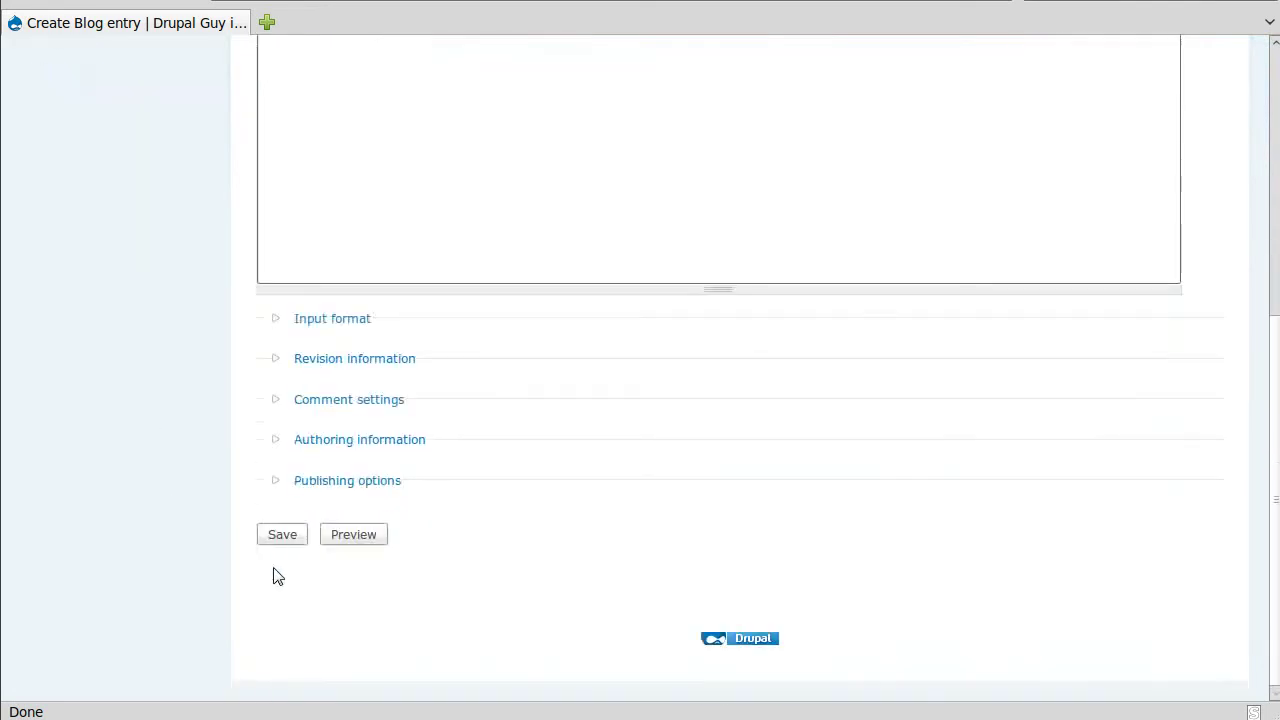
pyautogui.click(294, 540)
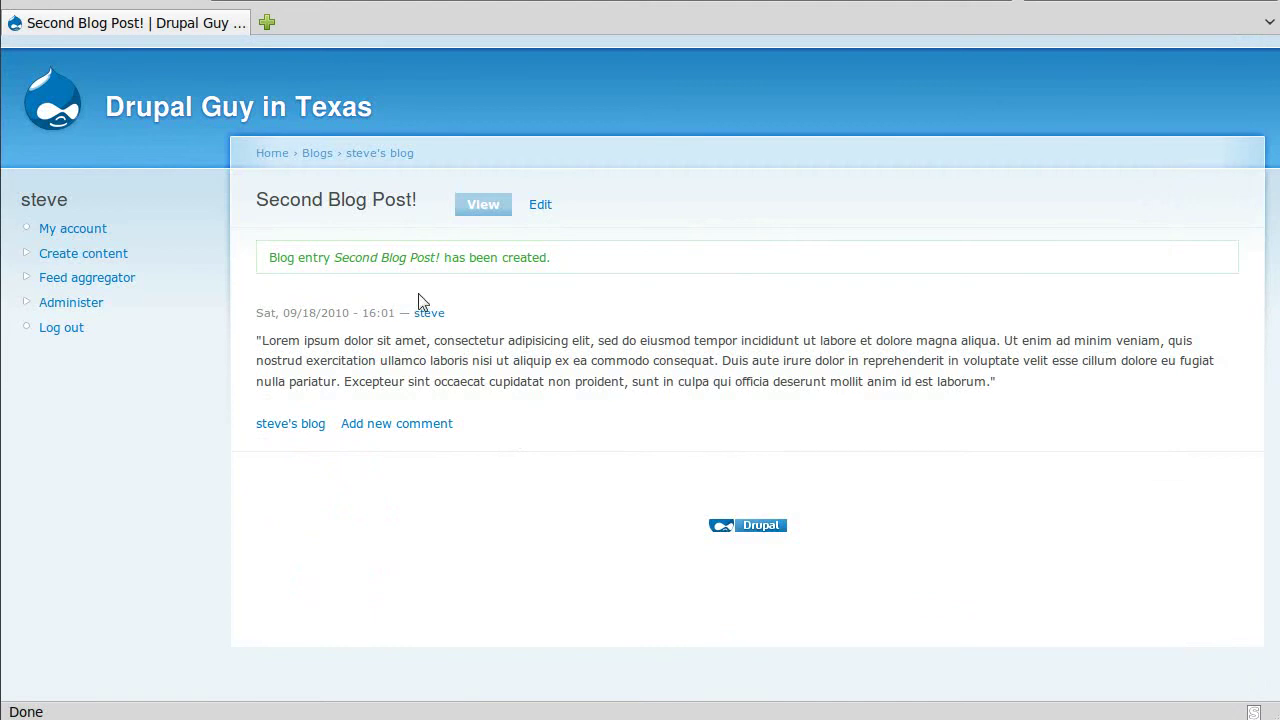
# Step: Look at the site's front page and its RSS feed, and return to the front page
pyautogui.click(324, 120)
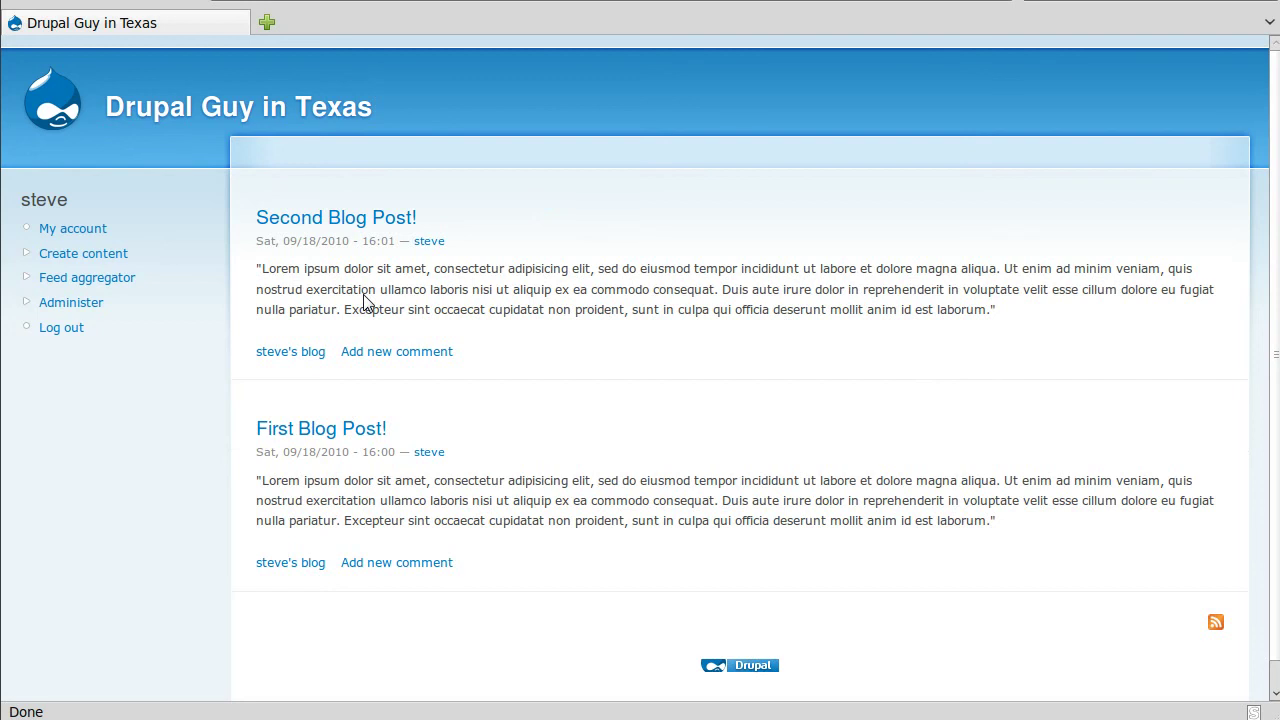
pyautogui.click(1215, 625)
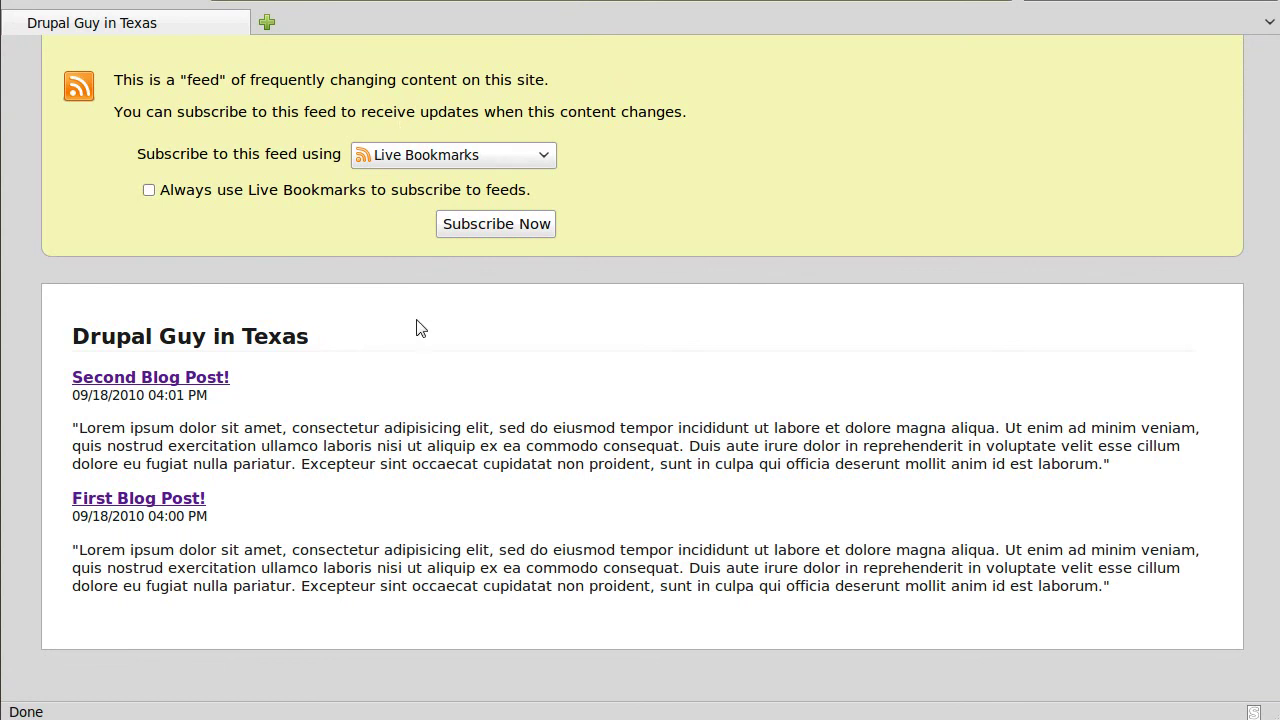
pyautogui.hotkey('alt', 'Left')
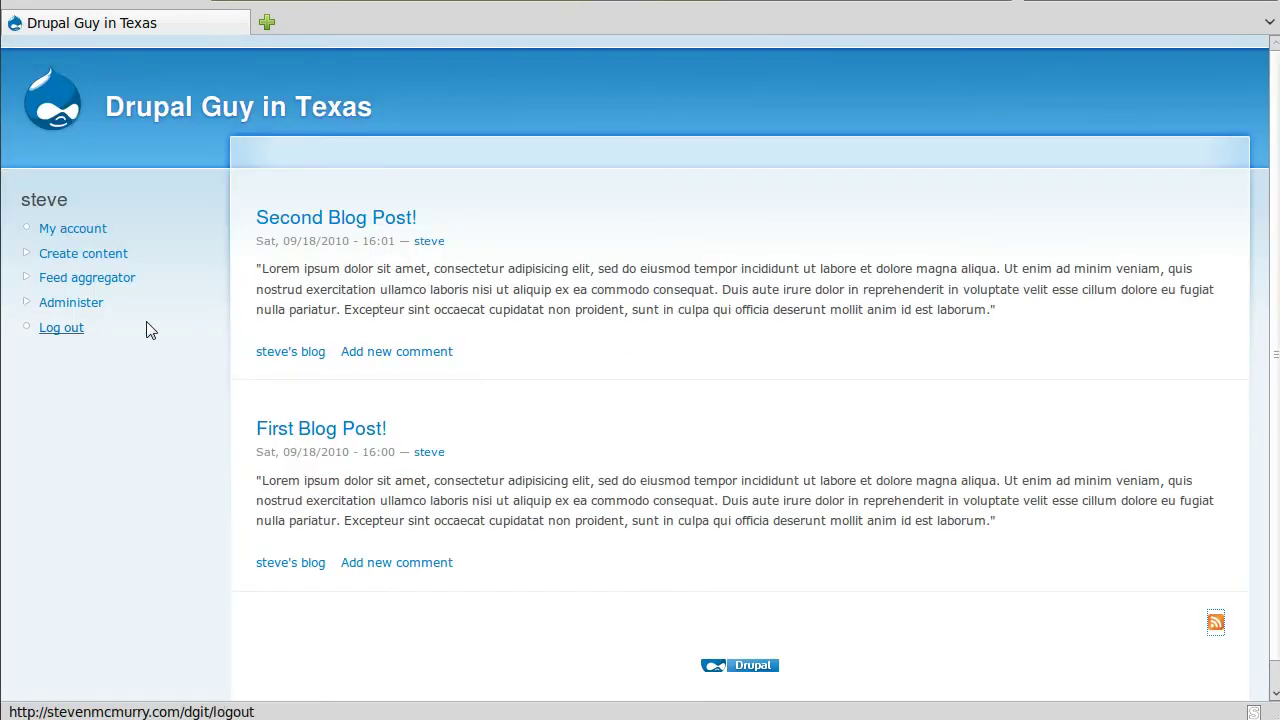
# Step: Open the form for adding a feed in the Feed aggregator administration
pyautogui.click(96, 303)
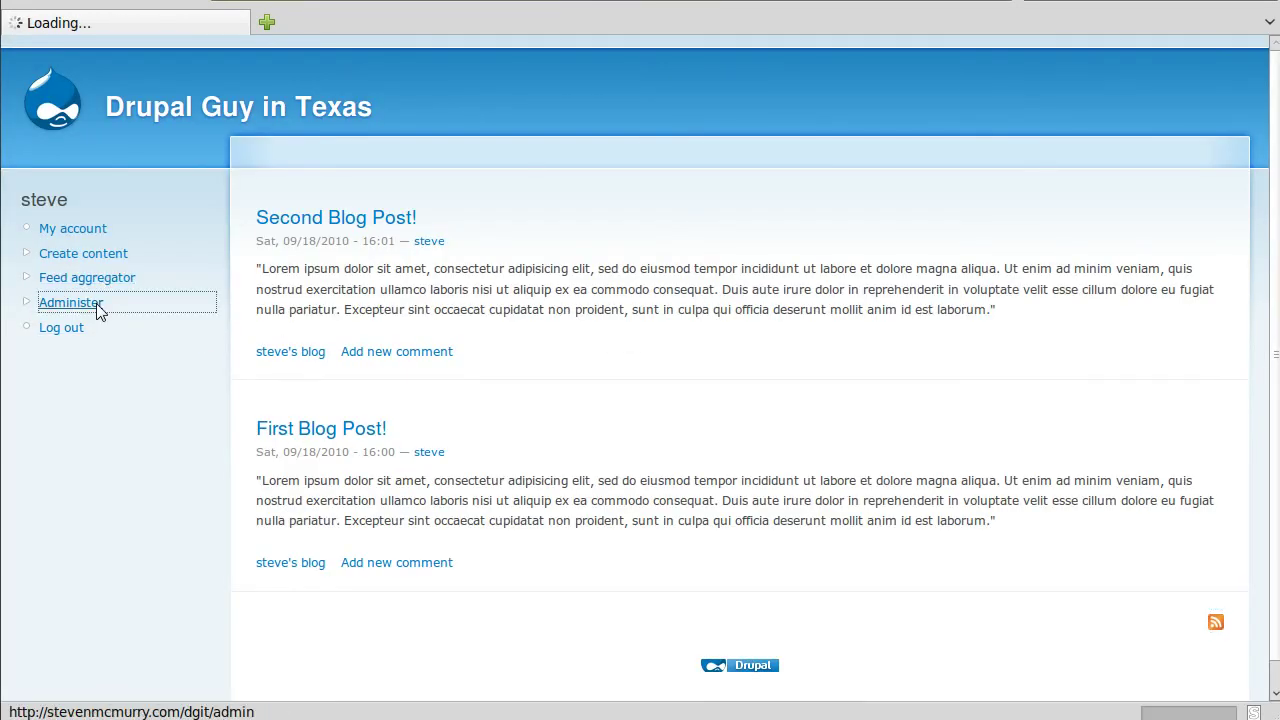
pyautogui.scroll(-3, 340, 370)
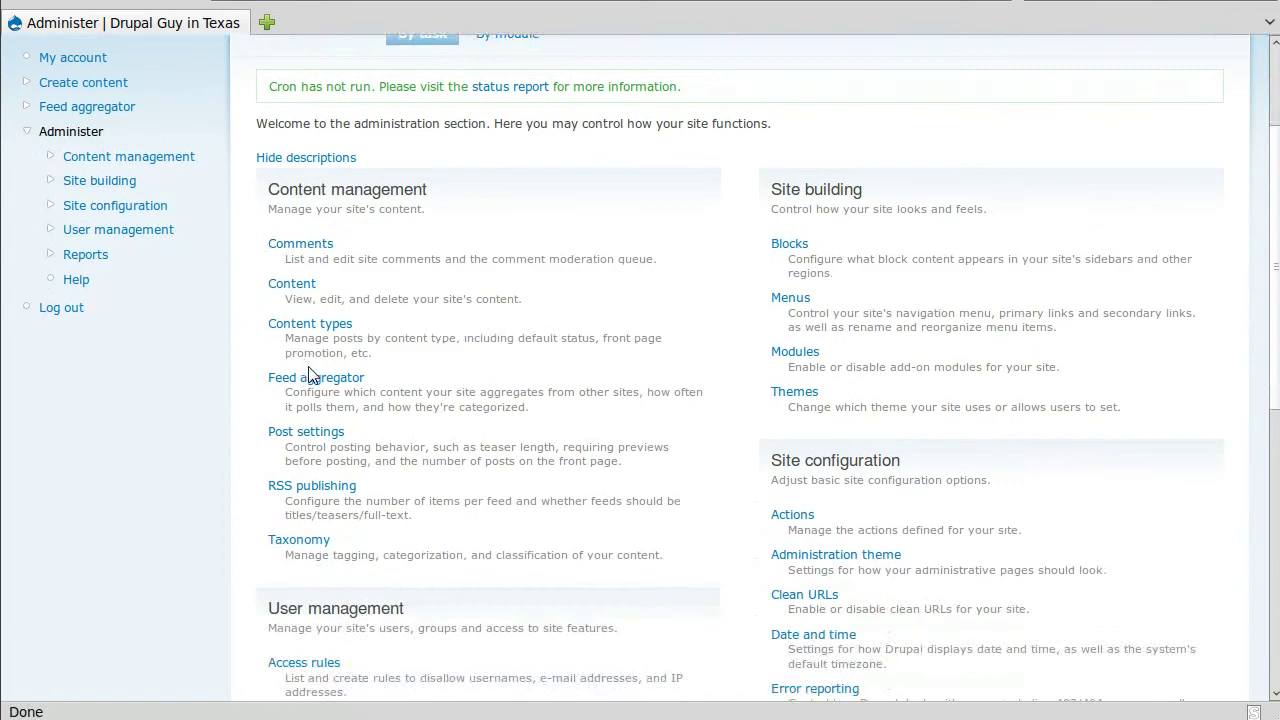
pyautogui.click(310, 383)
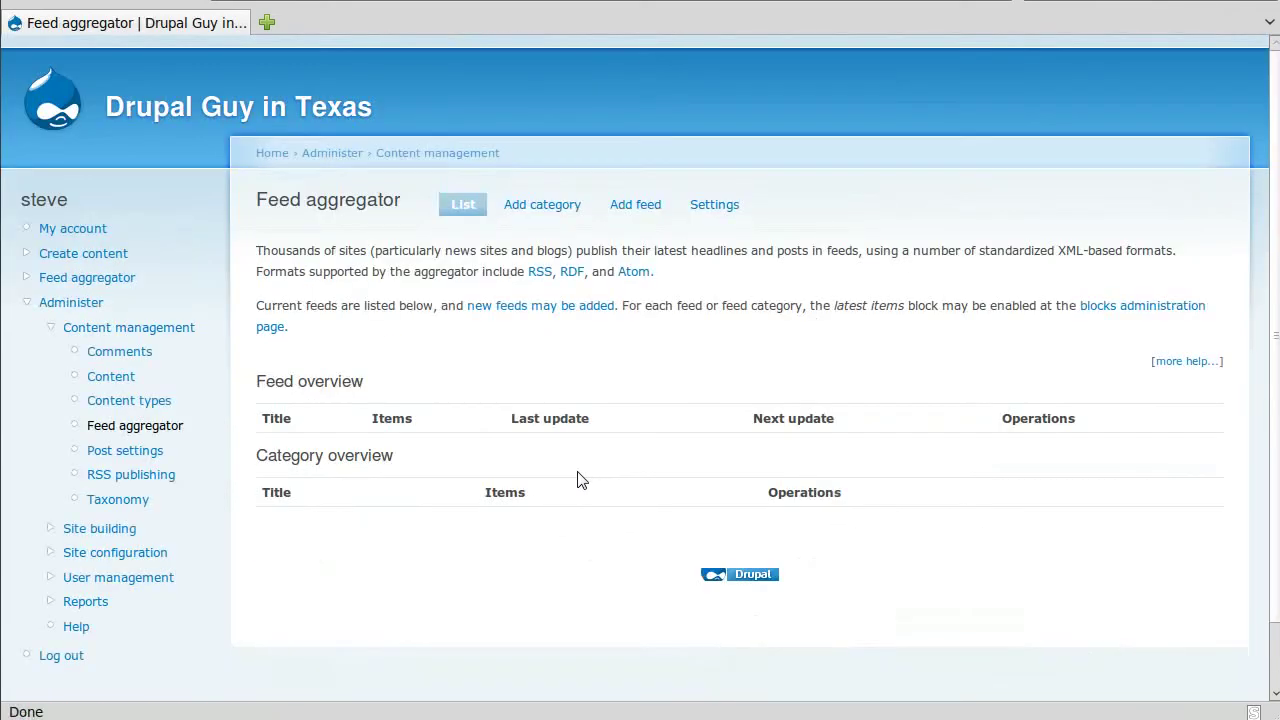
pyautogui.click(660, 212)
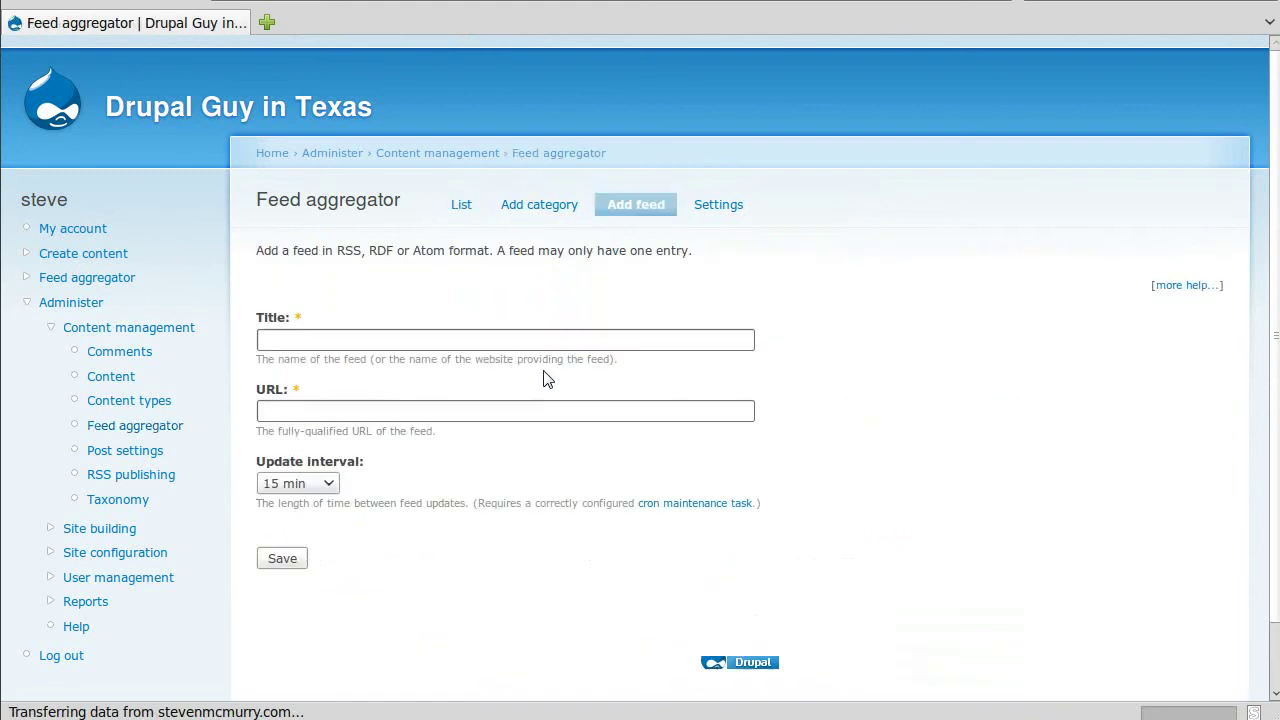
# Step: Title the new feed "DGIT RSS" and enter the site's own RSS address ending in /dgit/rss.xml as its URL
pyautogui.click(491, 345)
pyautogui.write('http://stevenmcmurry.com/dgit/rss.xml')
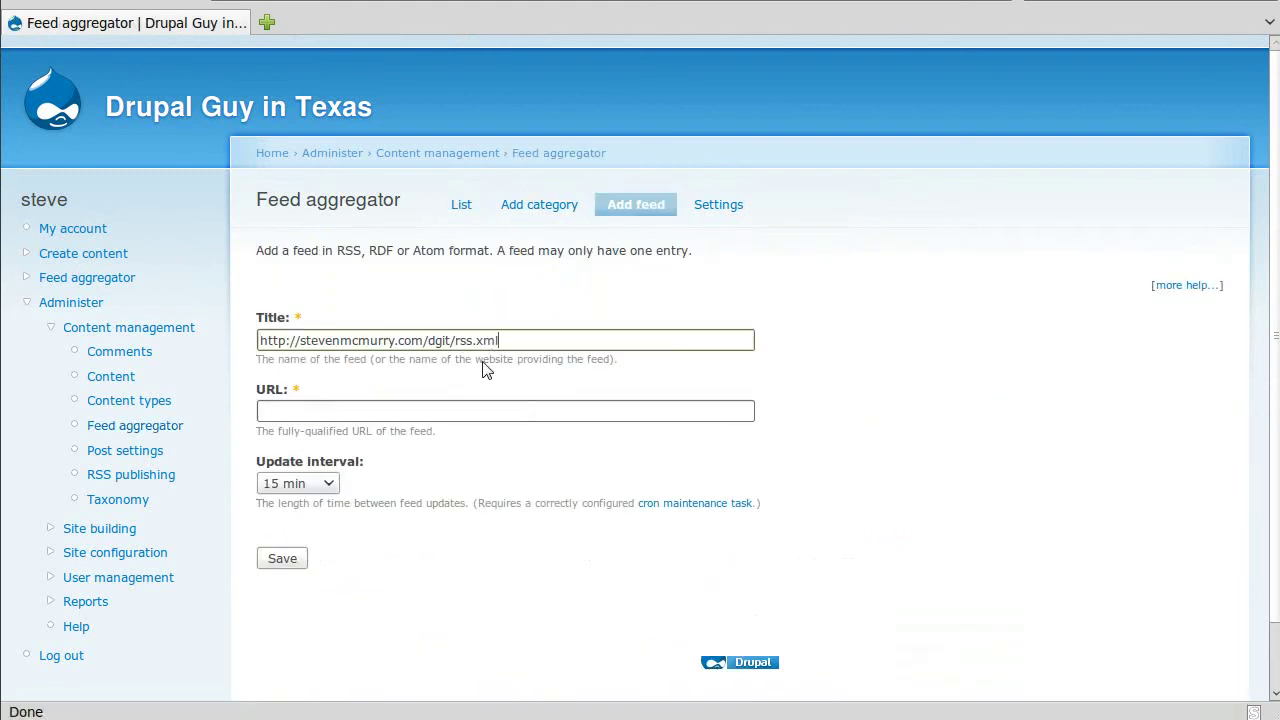
pyautogui.hotkey('ctrl', 'a')
pyautogui.hotkey('ctrl', 'c')
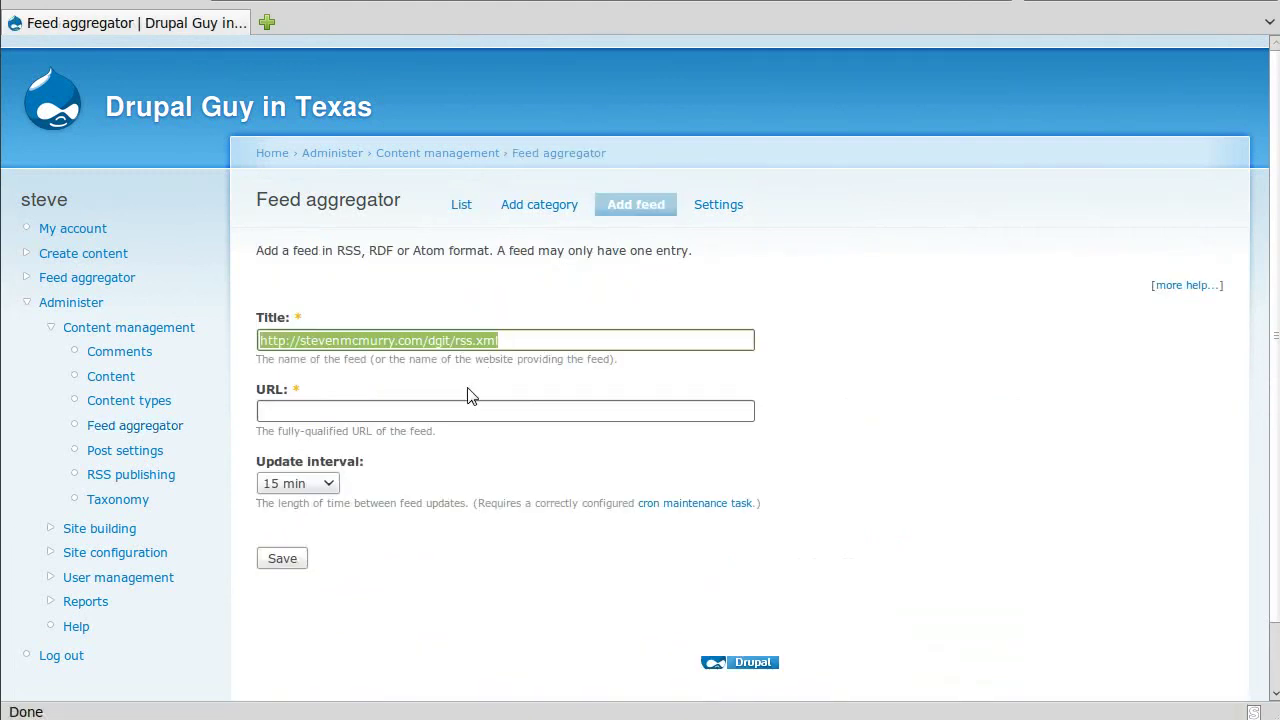
pyautogui.write('DGIT RSS')
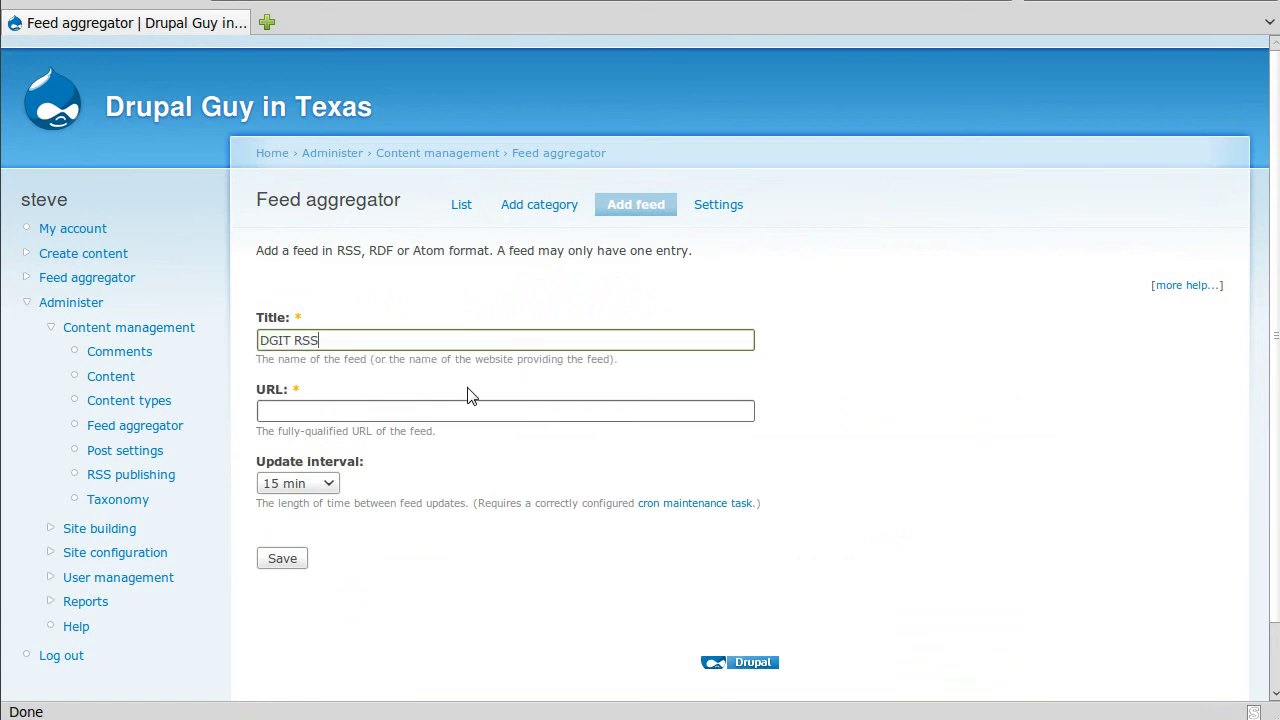
pyautogui.press('Tab')
pyautogui.hotkey('ctrl', 'v')
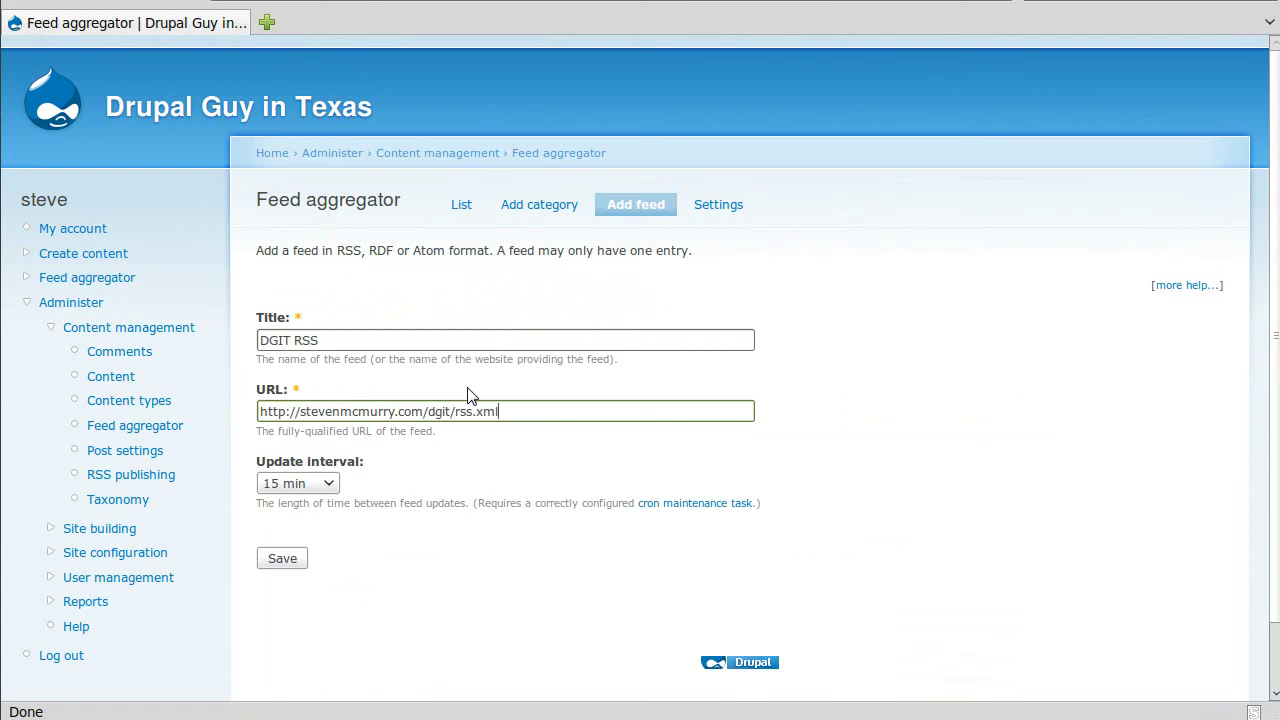
# Step: Set the feed's update interval to 6 hours and save the feed
pyautogui.click(336, 486)
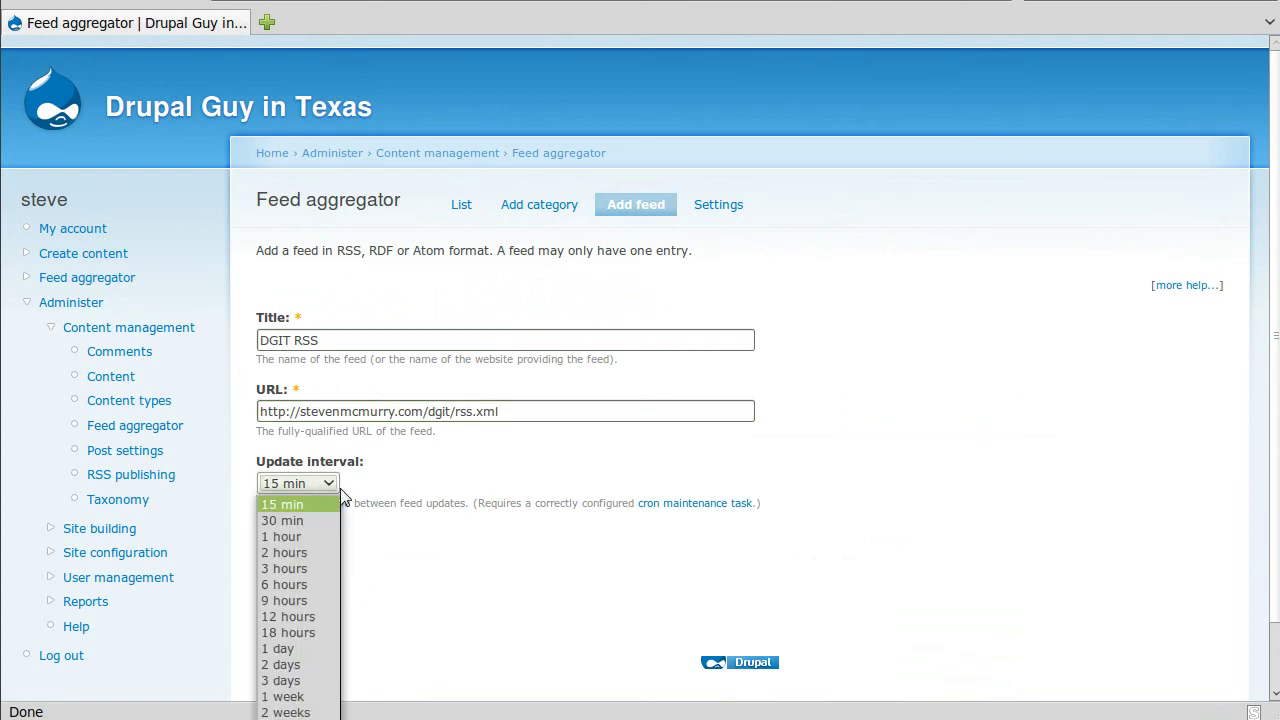
pyautogui.click(300, 589)
pyautogui.click(300, 562)
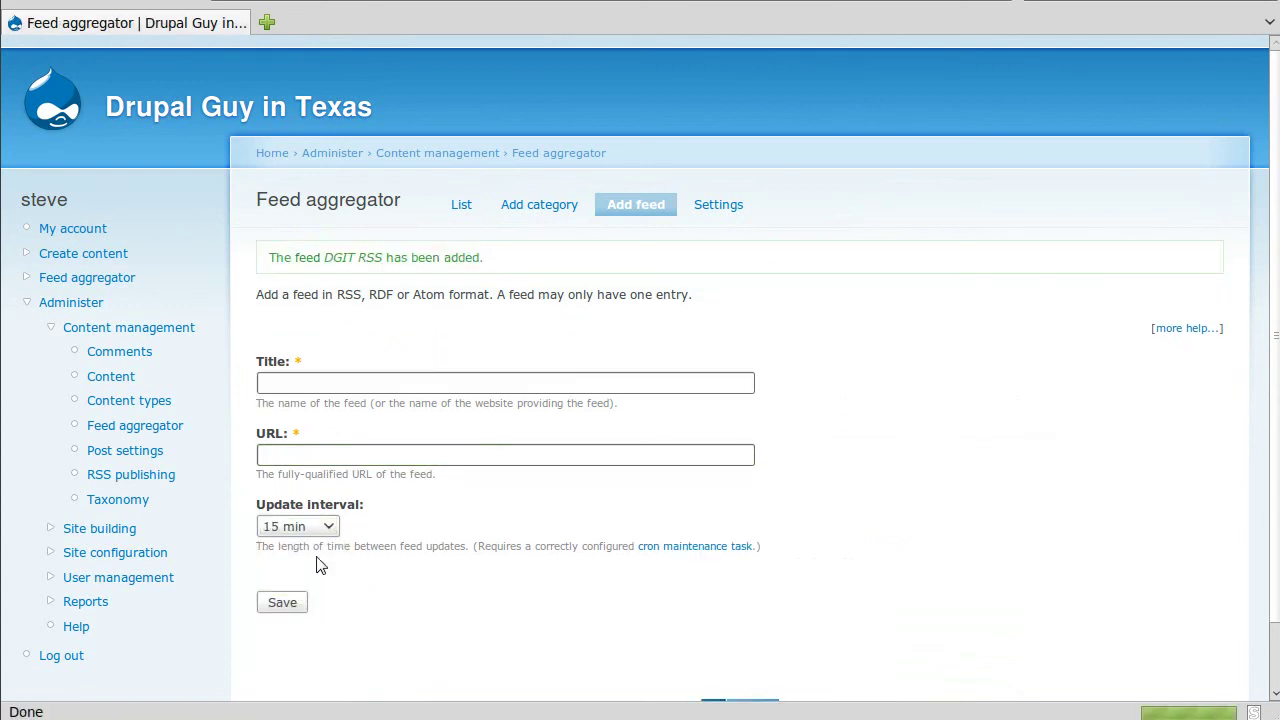
# Step: Update the items of the DGIT RSS feed from the feed list, and return to the site's front page
pyautogui.click(447, 200)
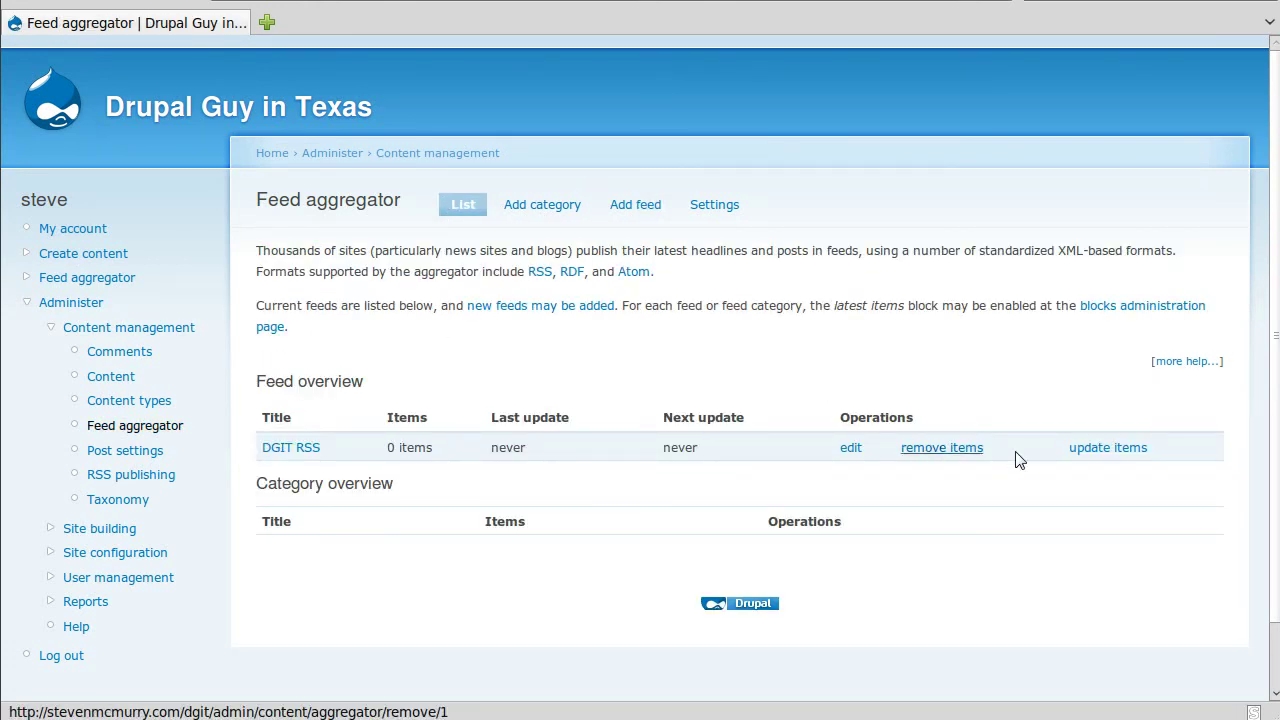
pyautogui.click(1095, 449)
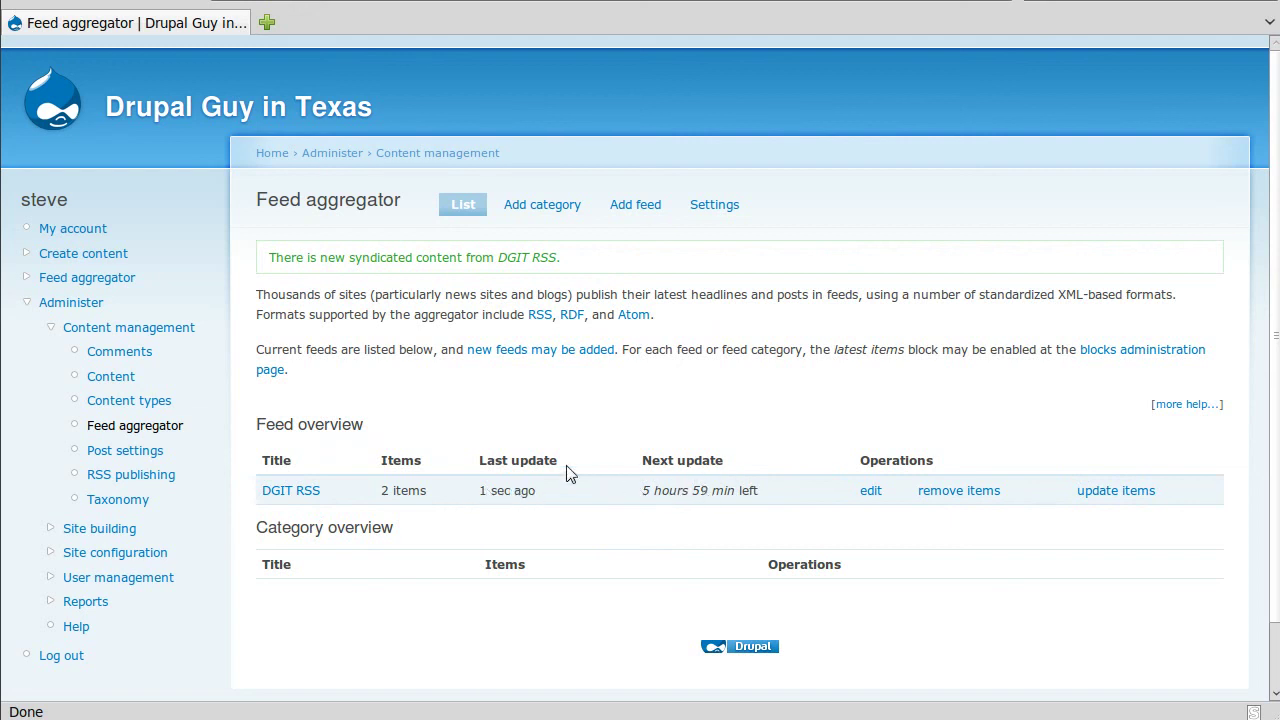
pyautogui.click(273, 121)
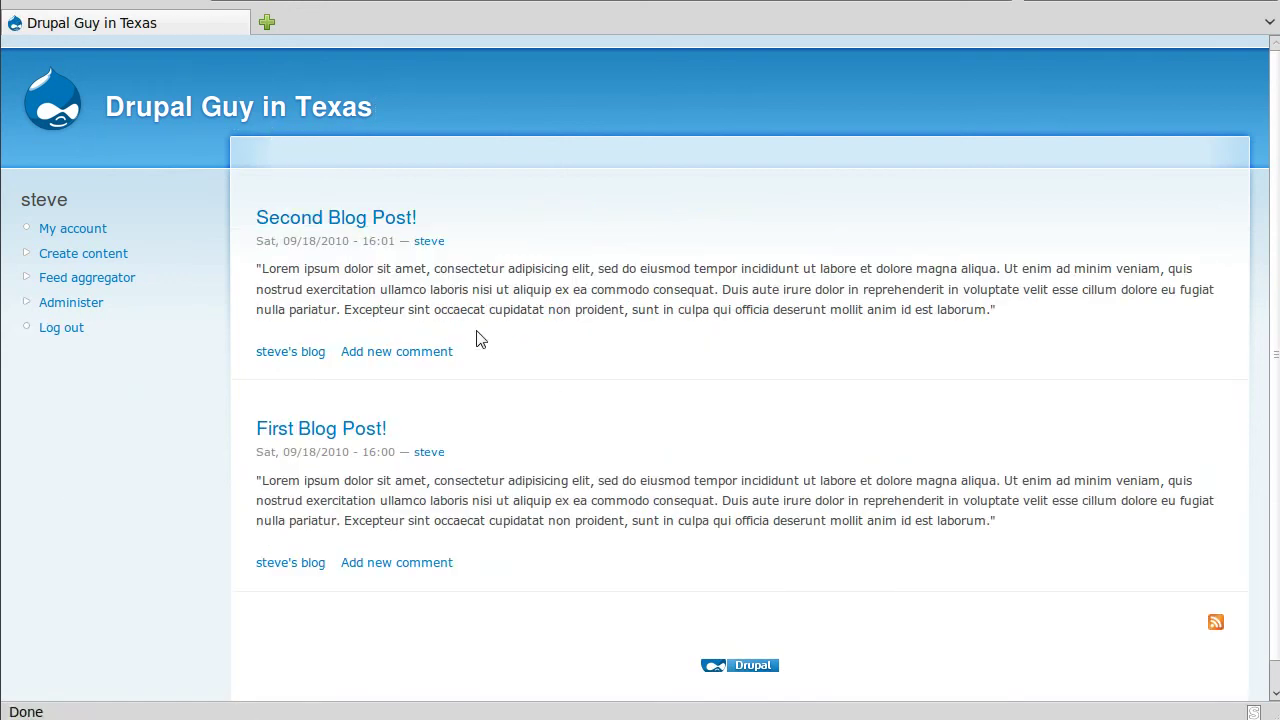
# Step: In the site's block administration, assign the "DGIT RSS feed latest items" block to the Right sidebar region and save the blocks
pyautogui.click(99, 305)
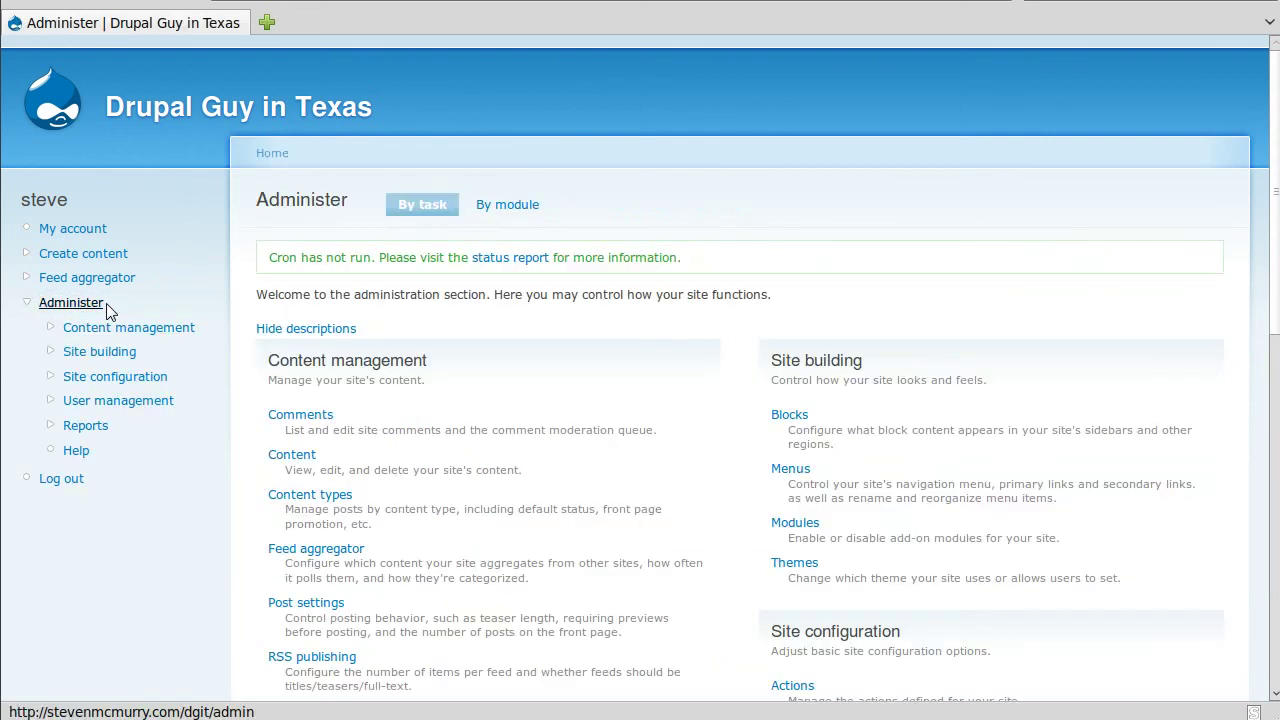
pyautogui.click(789, 416)
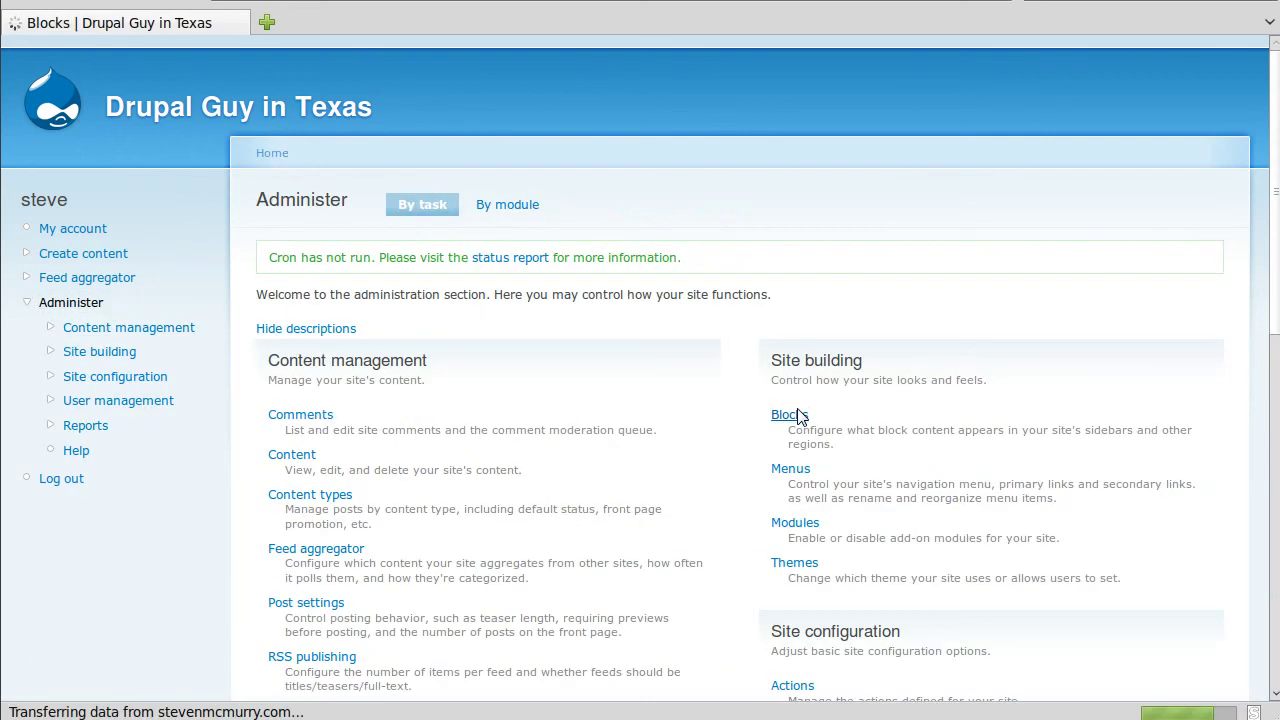
pyautogui.scroll(-5, 654, 443)
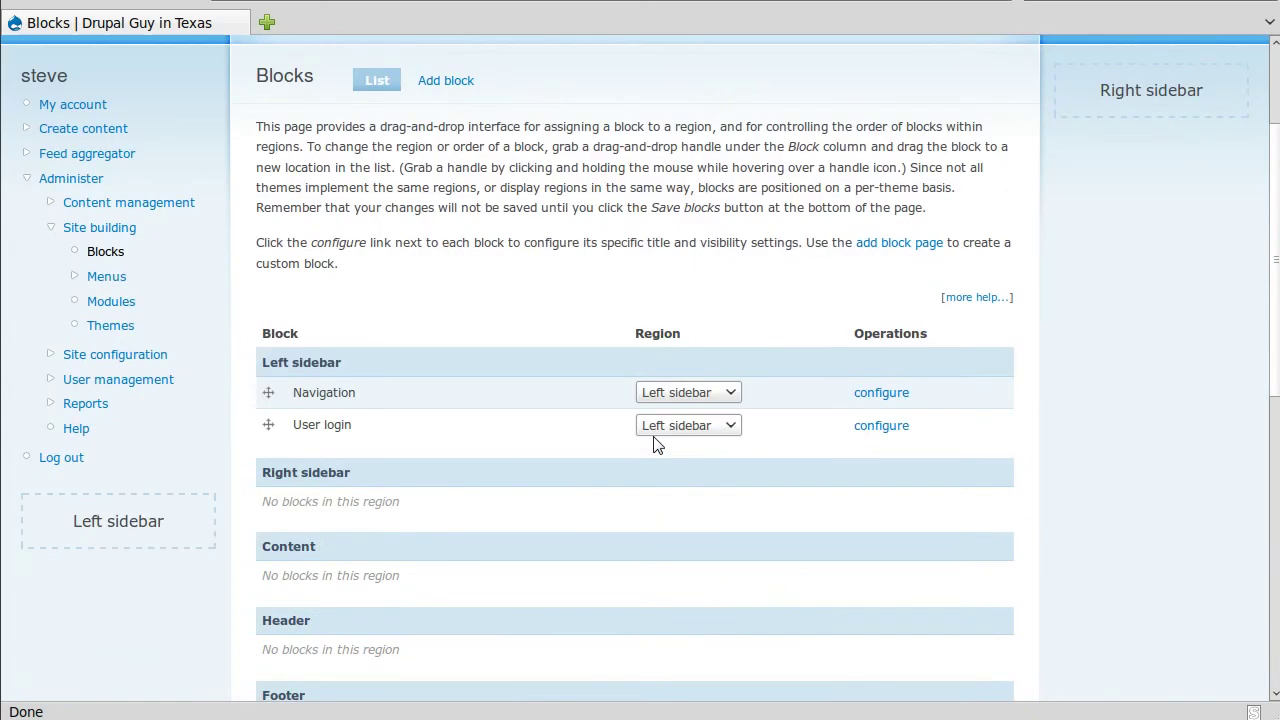
pyautogui.scroll(-6, 653, 443)
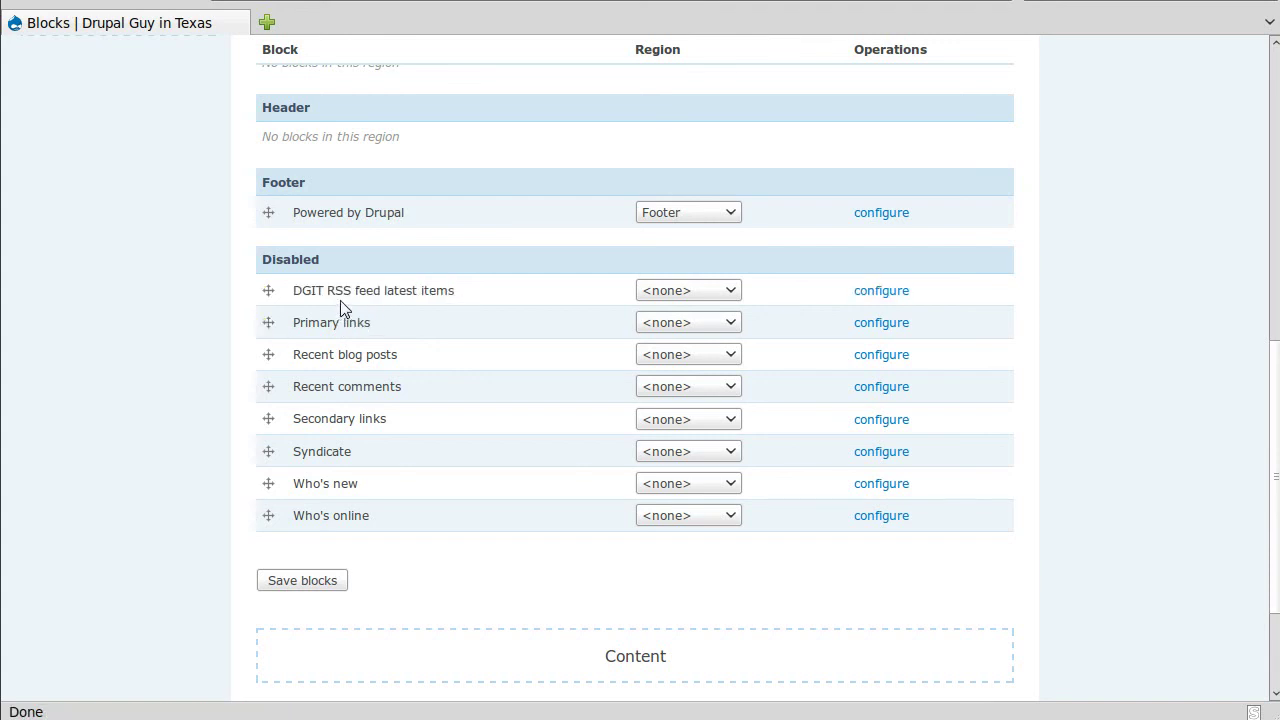
pyautogui.click(723, 290)
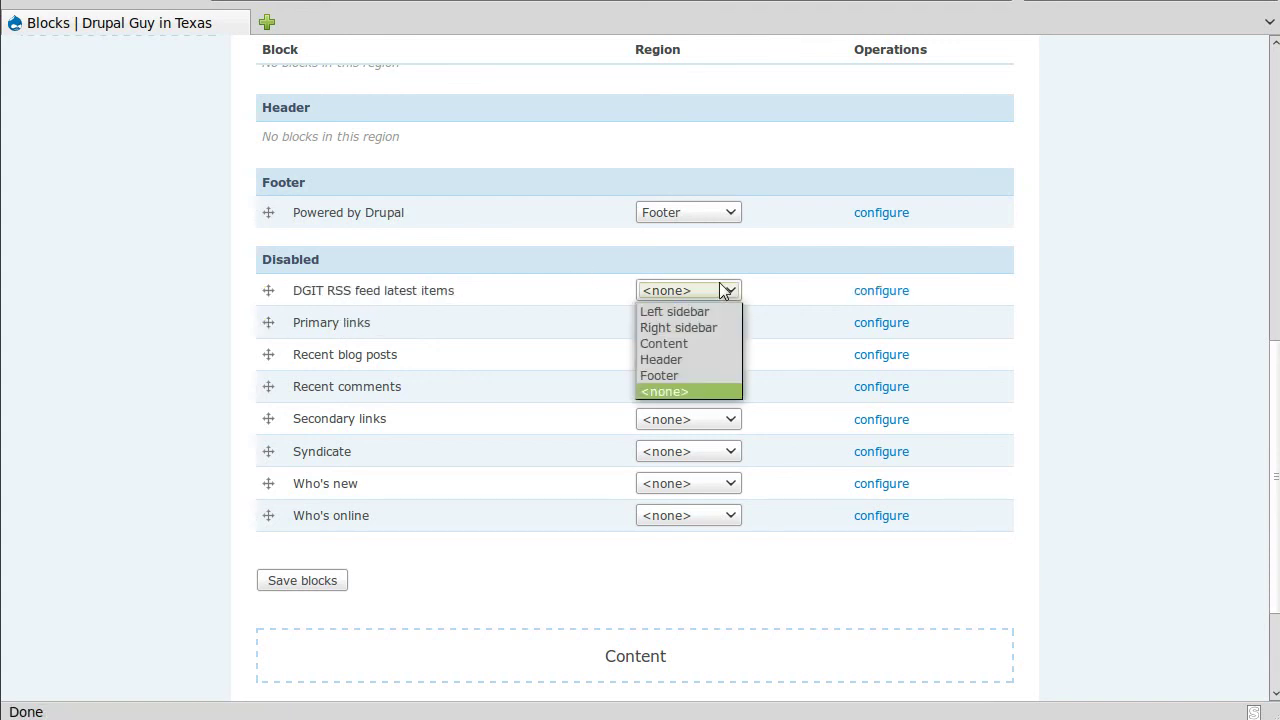
pyautogui.click(700, 326)
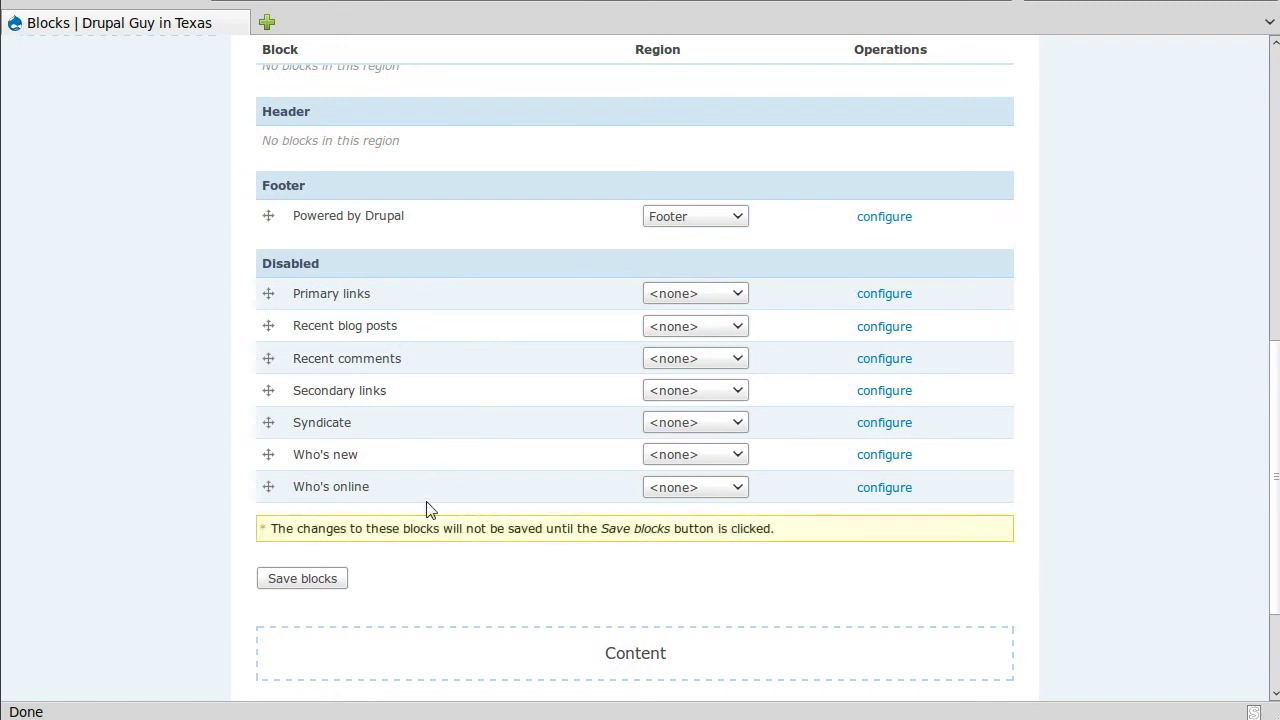
pyautogui.click(319, 587)
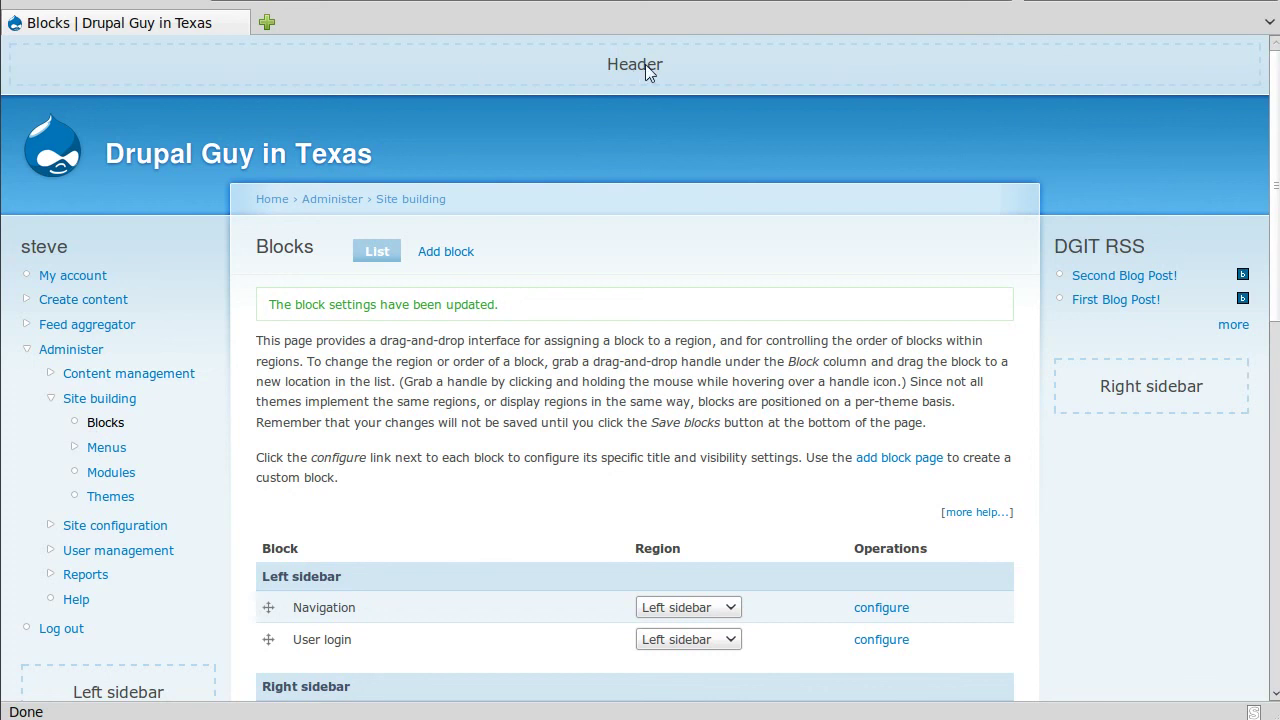
# Step: Review the block regions marked on the Blocks page, from header to footer, and return to the site's front page to view the feed block
pyautogui.scroll(-4, 450, 315)
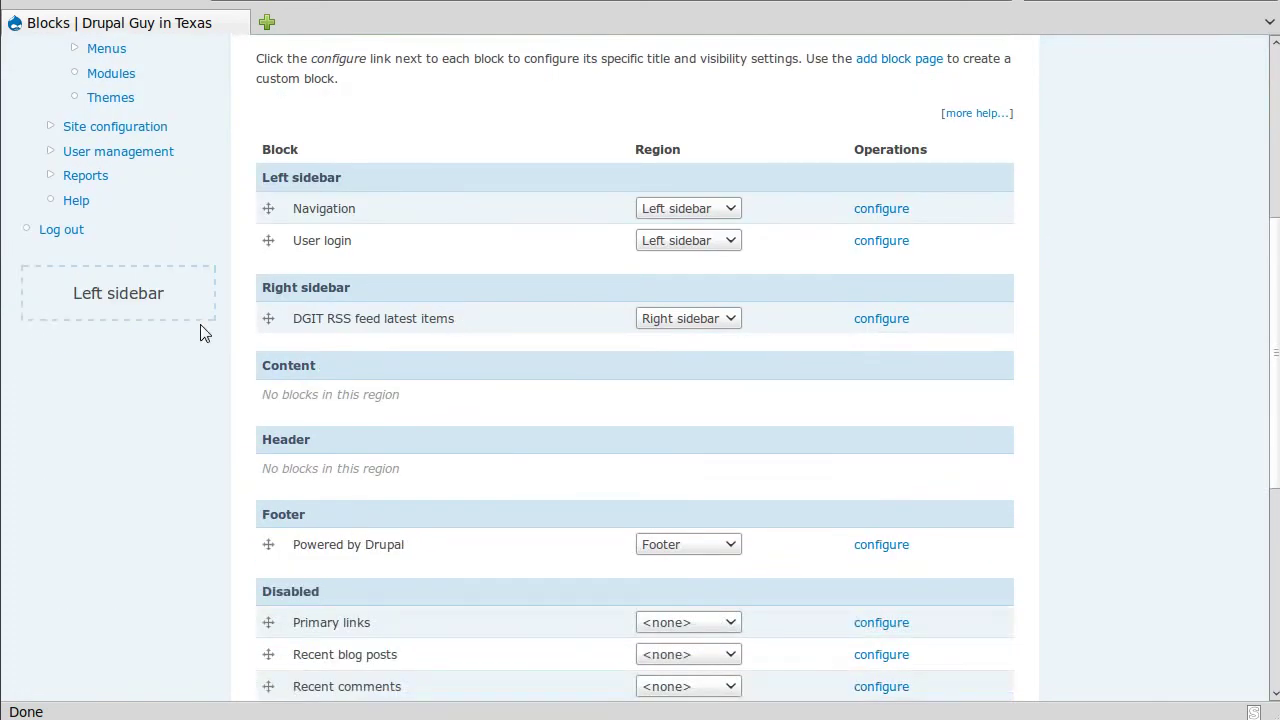
pyautogui.scroll(-1, 377, 355)
pyautogui.scroll(-4, 377, 355)
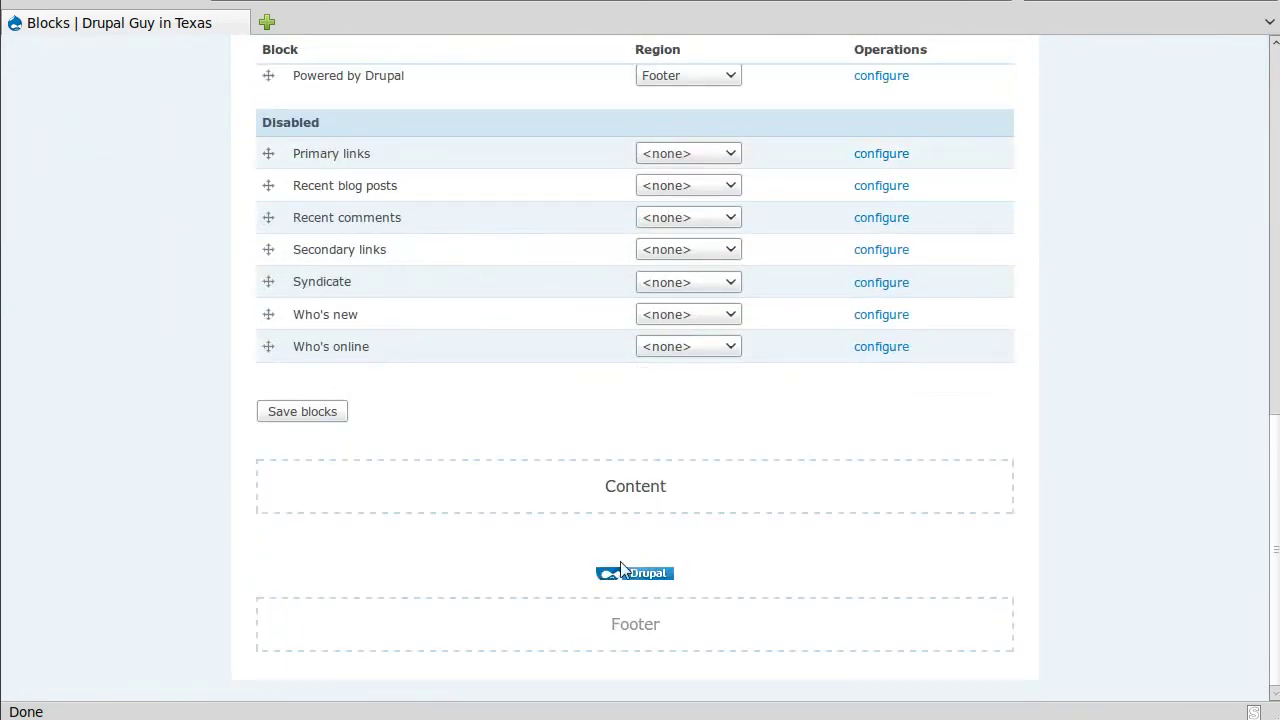
pyautogui.scroll(4, 882, 447)
pyautogui.scroll(3, 880, 445)
pyautogui.scroll(2, 882, 447)
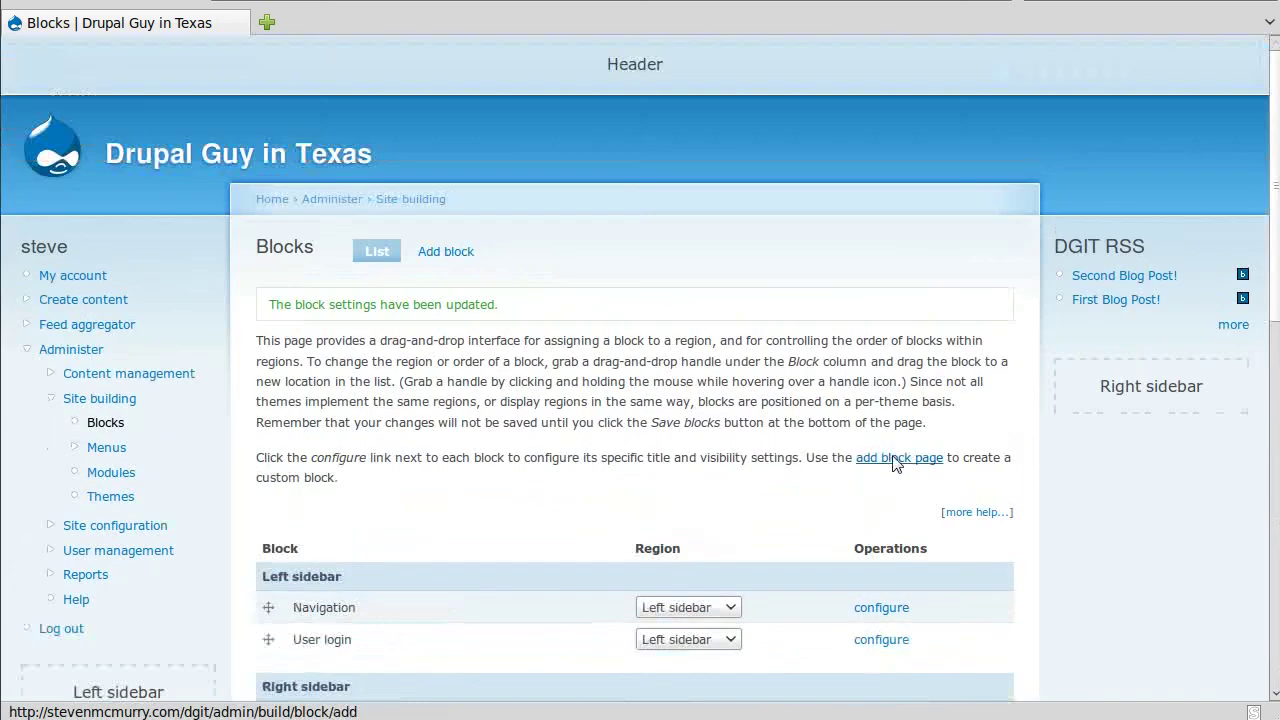
pyautogui.click(323, 166)
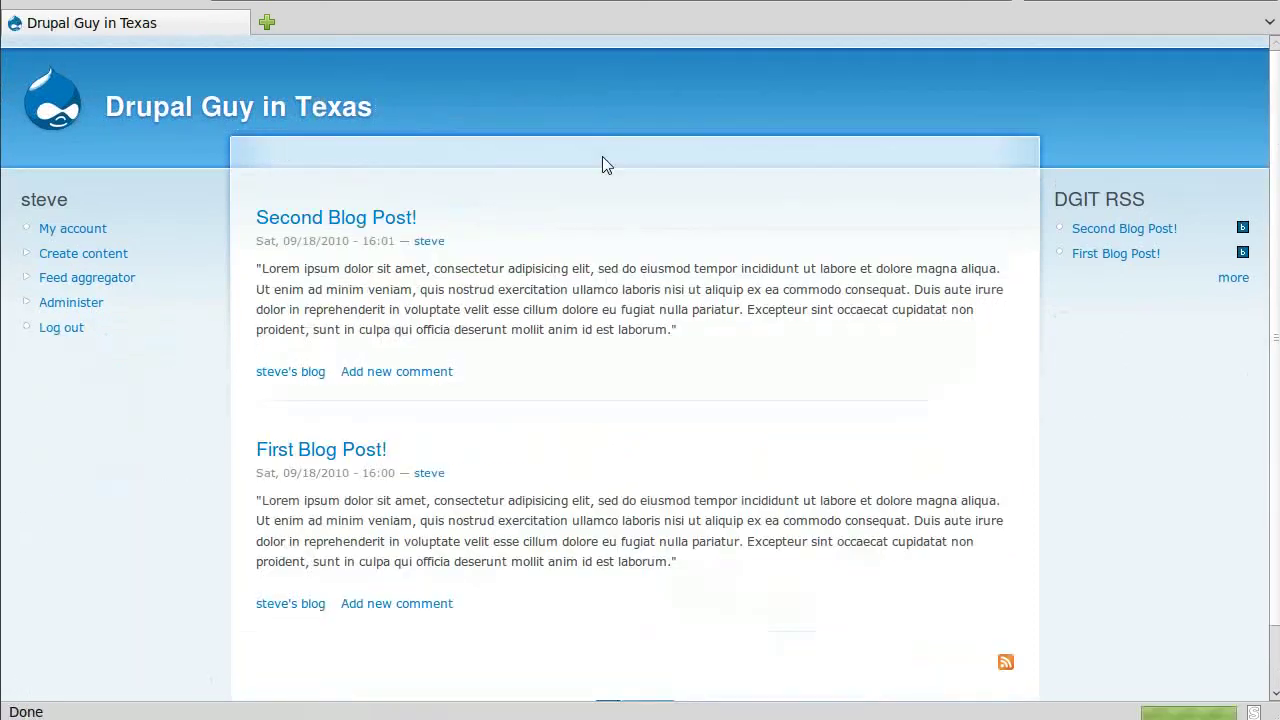